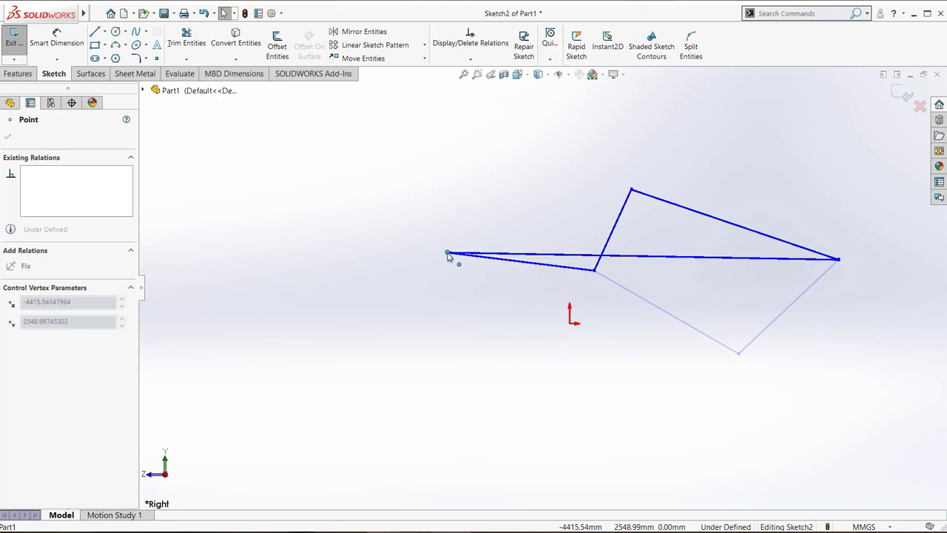
- Reposition the corners of the self-crossing four-line sketch to form an open, irregular quadrilateral with no crossing sides
left_click(635, 194)
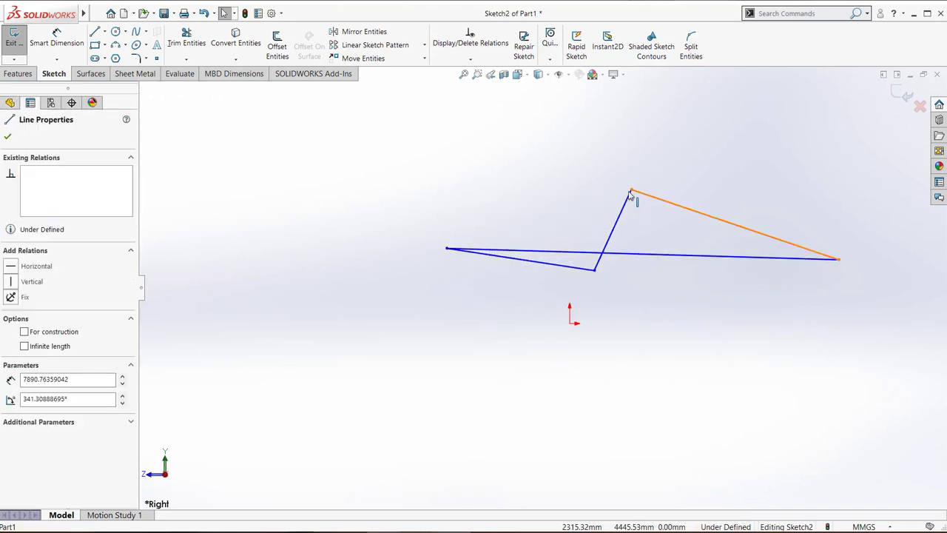
mouse_move(631, 196)
left_mouse_down()
mouse_move(678, 264)
mouse_move(735, 270)
mouse_move(744, 229)
left_mouse_up()
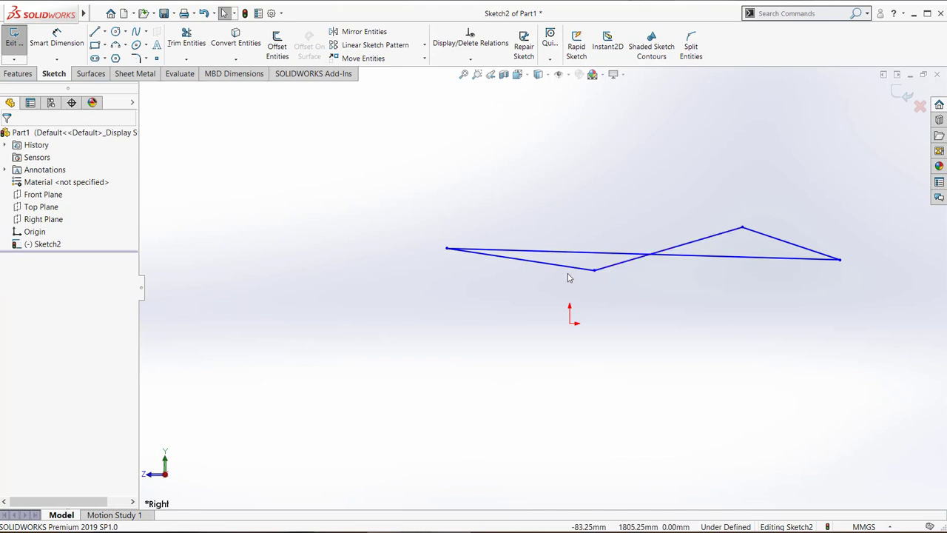
left_click_drag(594, 273, 545, 163)
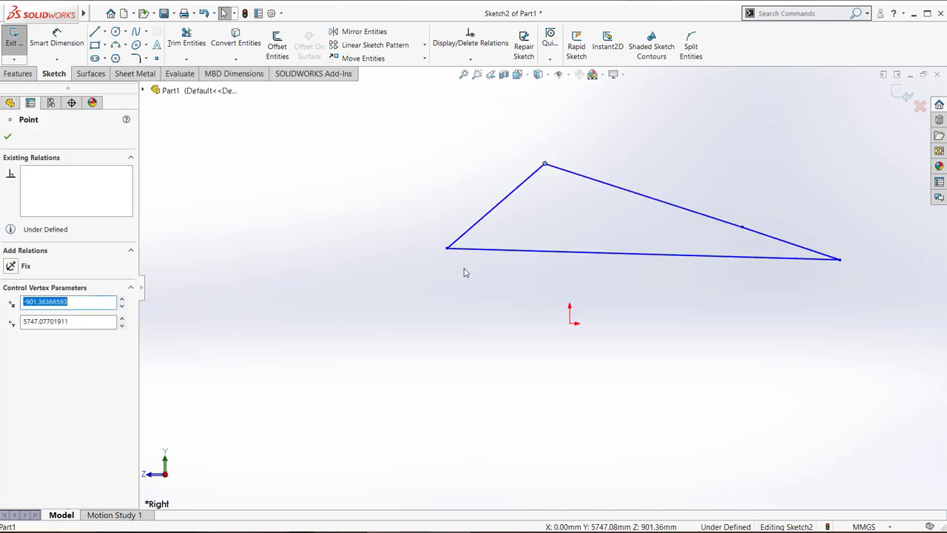
mouse_move(449, 256)
left_mouse_down()
mouse_move(730, 359)
mouse_move(697, 355)
left_mouse_up()
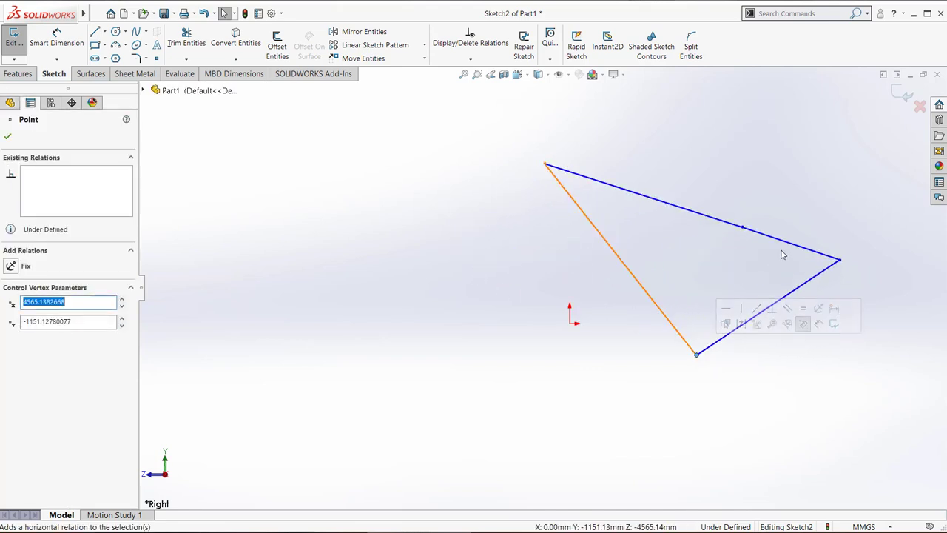
left_click_drag(737, 233, 666, 176)
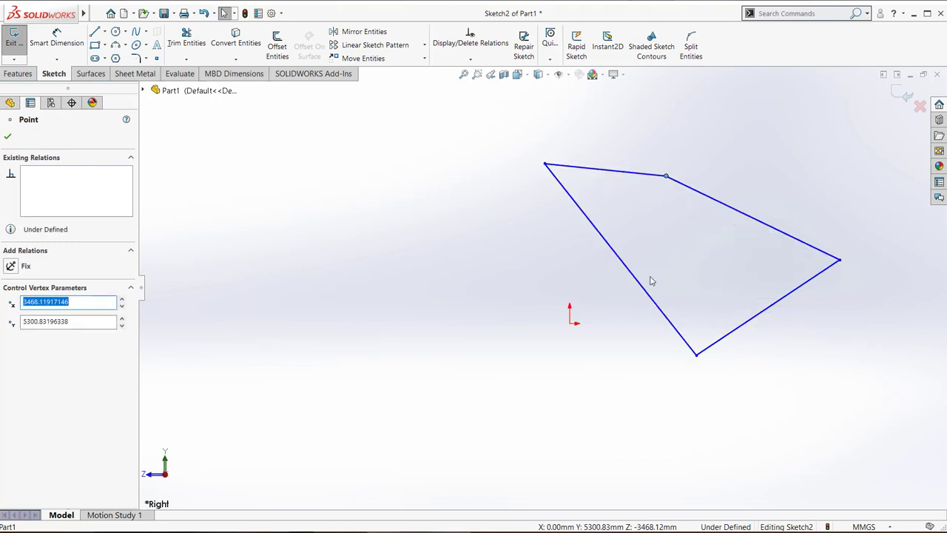
- Try a parallel relation between the quadrilateral's two adjacent lower lines
left_click(623, 263)
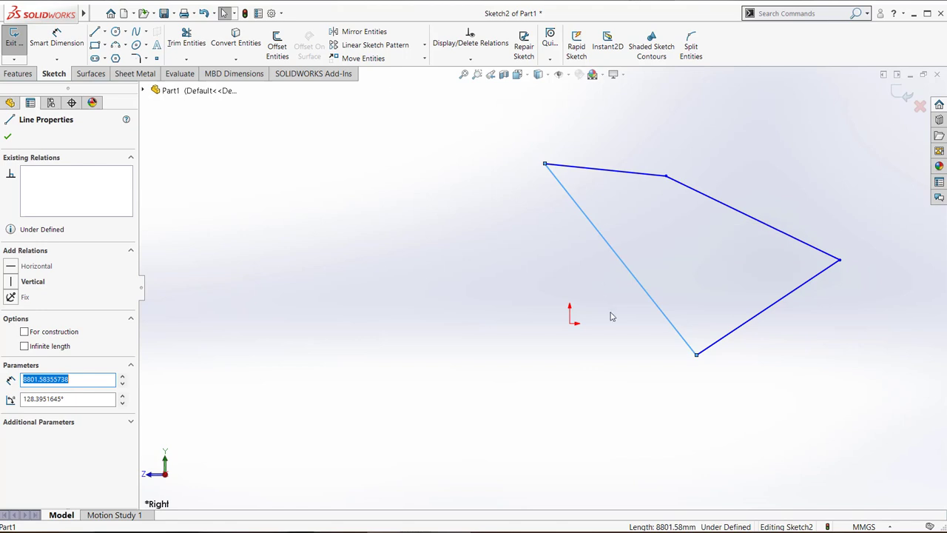
left_click(633, 293)
left_click(641, 291)
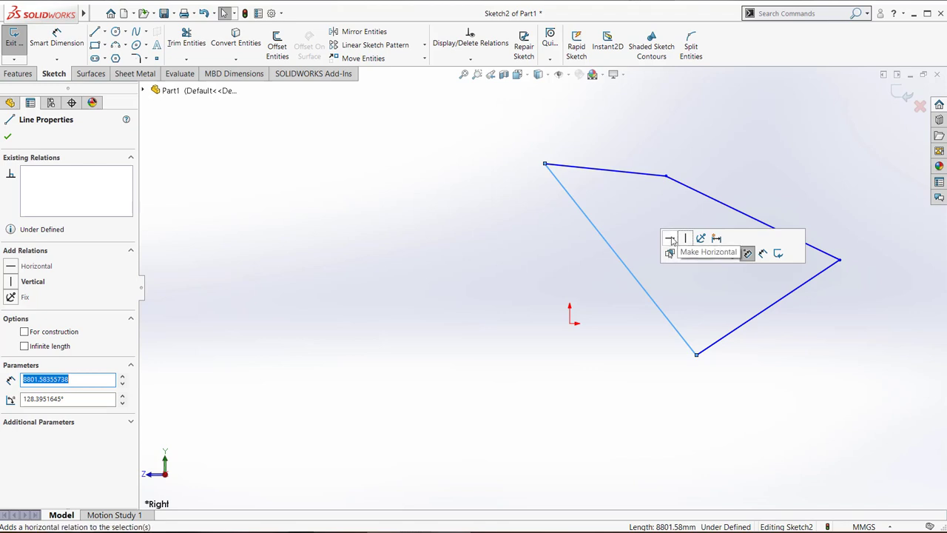
left_click_drag(729, 291, 659, 381)
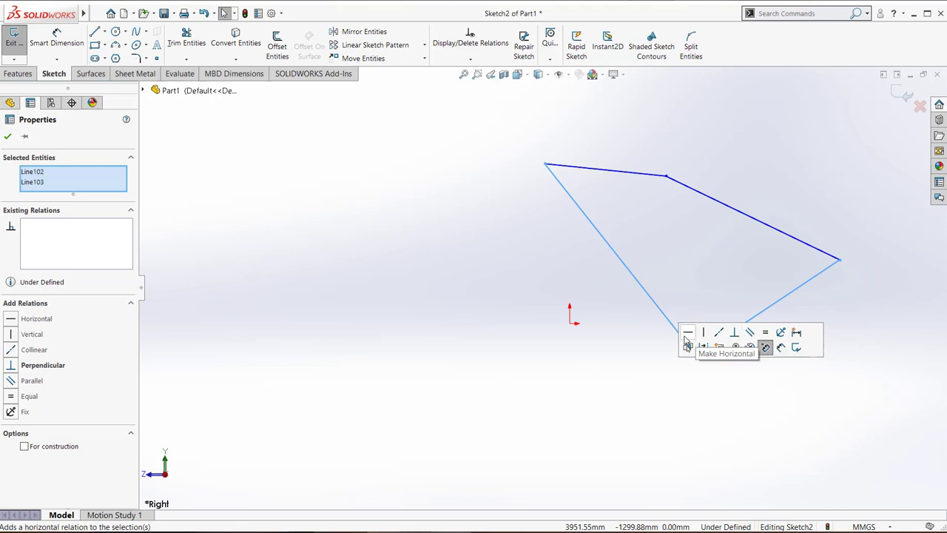
left_click(749, 333)
left_click(718, 237)
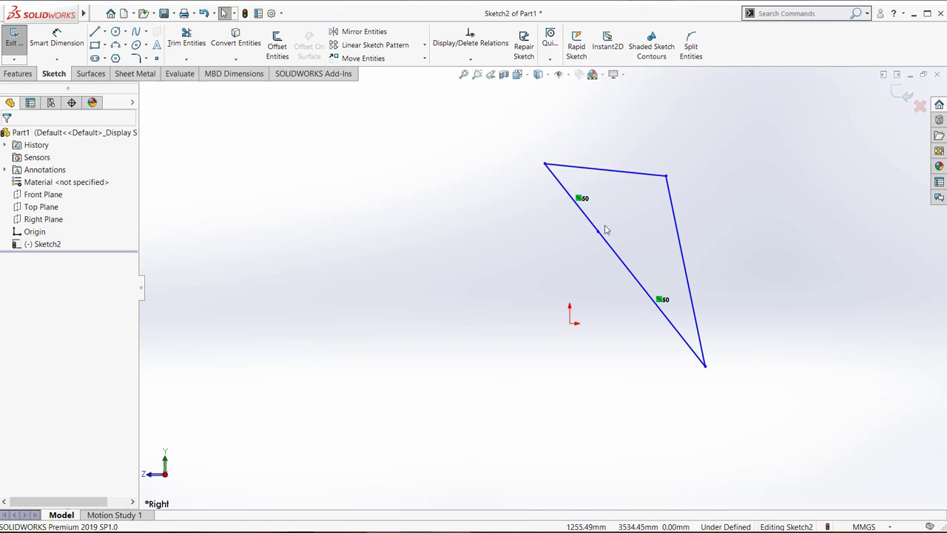
- Make the quadrilateral's two lower lines perpendicular where they meet at the bottom corner
mouse_move(660, 232)
left_mouse_down()
mouse_move(772, 300)
mouse_move(645, 386)
left_mouse_up()
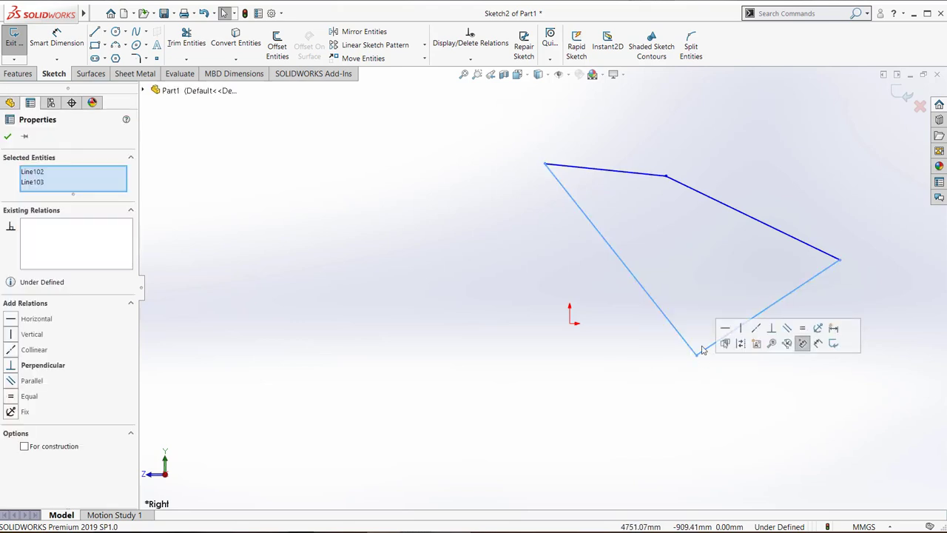
left_click(771, 330)
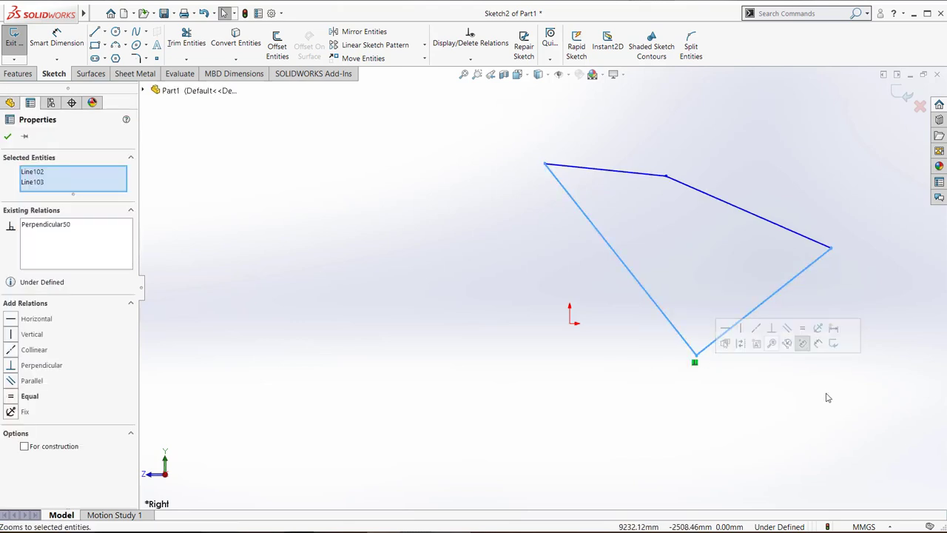
left_click(825, 397)
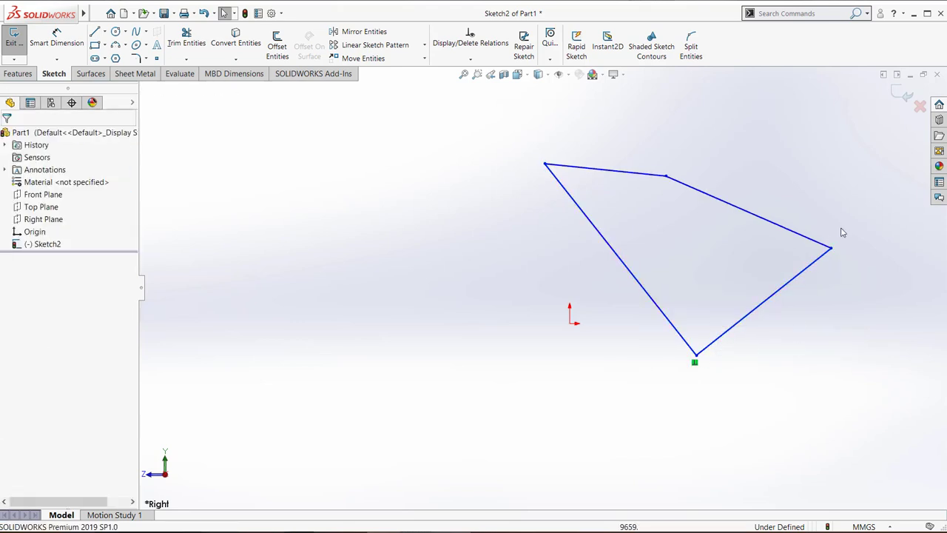
- Add a parallel relation between the short upper line and the opposite lower-right line of the quadrilateral
left_click(651, 176)
left_click(779, 295, "ctrl")
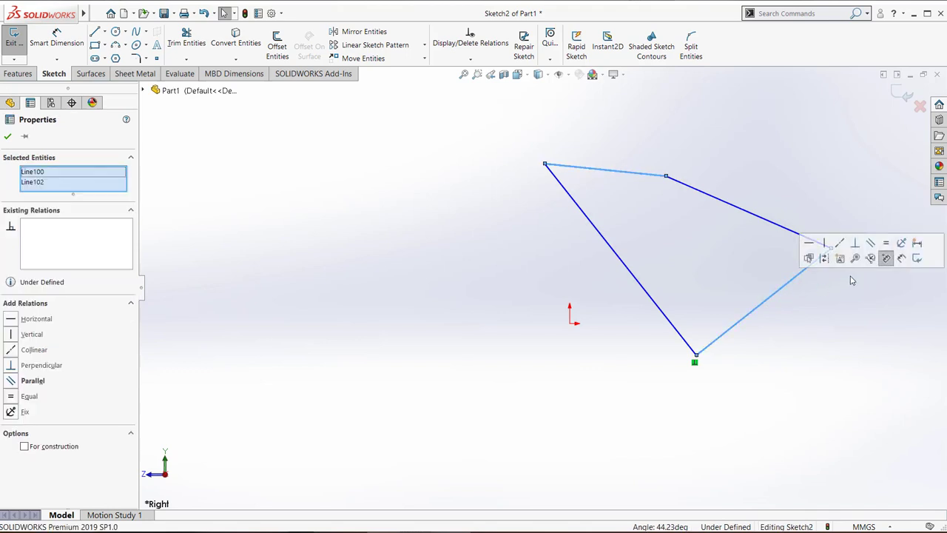
left_click(873, 247)
key("Escape")
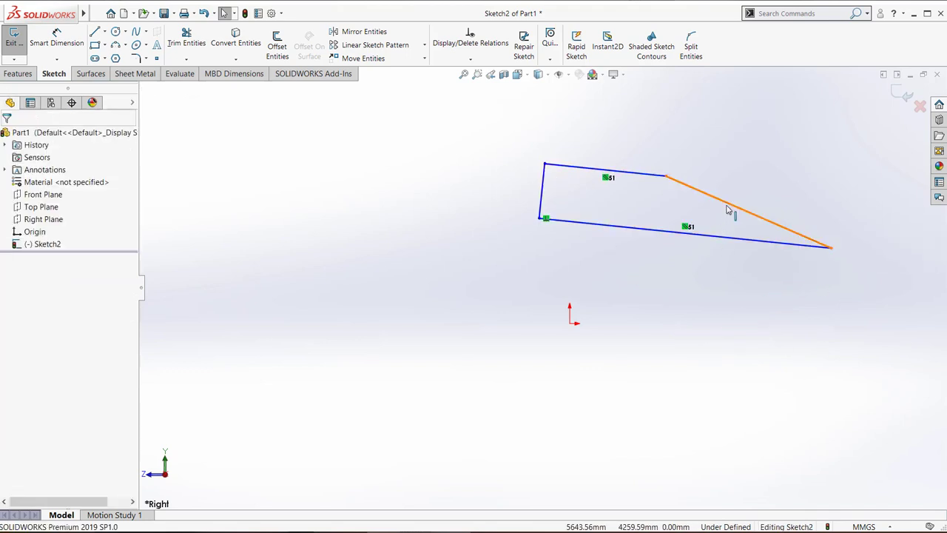
- Make the remaining two opposite sides parallel to turn the quadrilateral into a rectangle
left_click(728, 204)
left_click(542, 204, "ctrl")
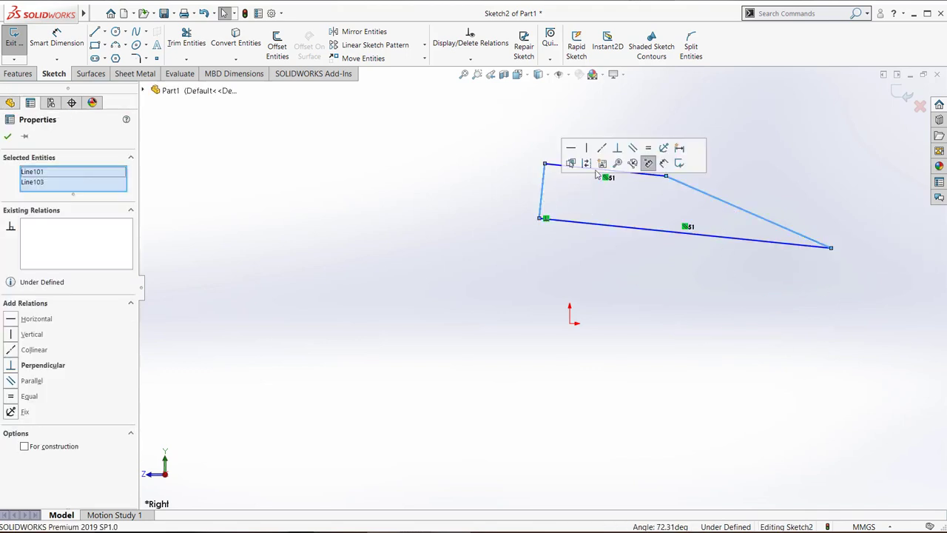
left_click(635, 152)
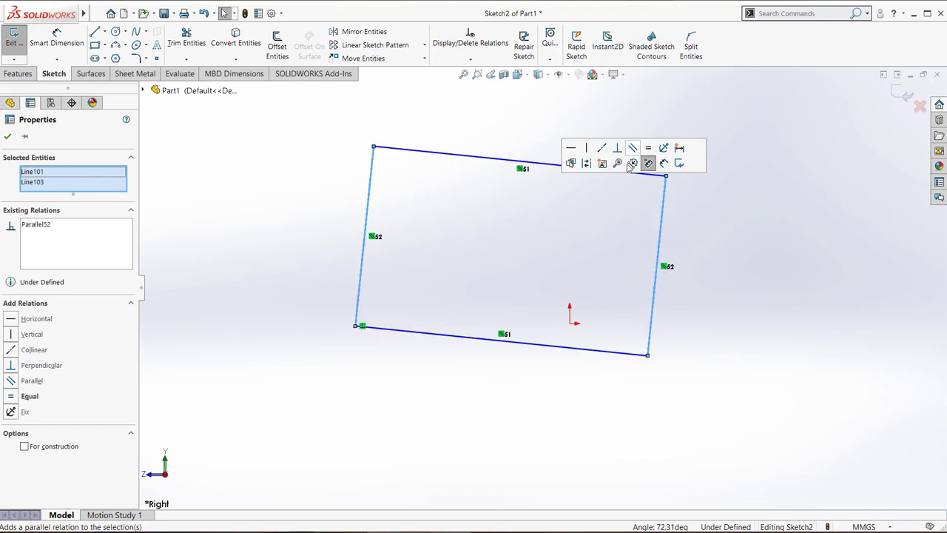
left_click(341, 172)
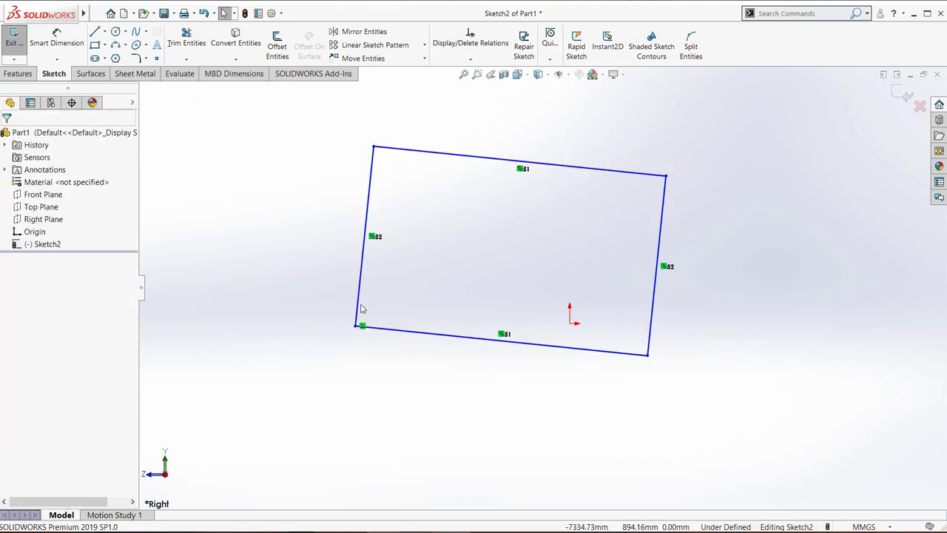
- Reposition the rectangle's corners to stretch it into a long, narrow shape away from the origin
mouse_move(375, 148)
left_mouse_down()
mouse_move(569, 262)
mouse_move(383, 162)
mouse_move(510, 344)
mouse_move(247, 274)
mouse_move(629, 363)
mouse_move(503, 244)
mouse_move(545, 311)
mouse_move(605, 313)
mouse_move(578, 331)
mouse_move(501, 311)
mouse_move(570, 299)
mouse_move(572, 326)
left_mouse_up()
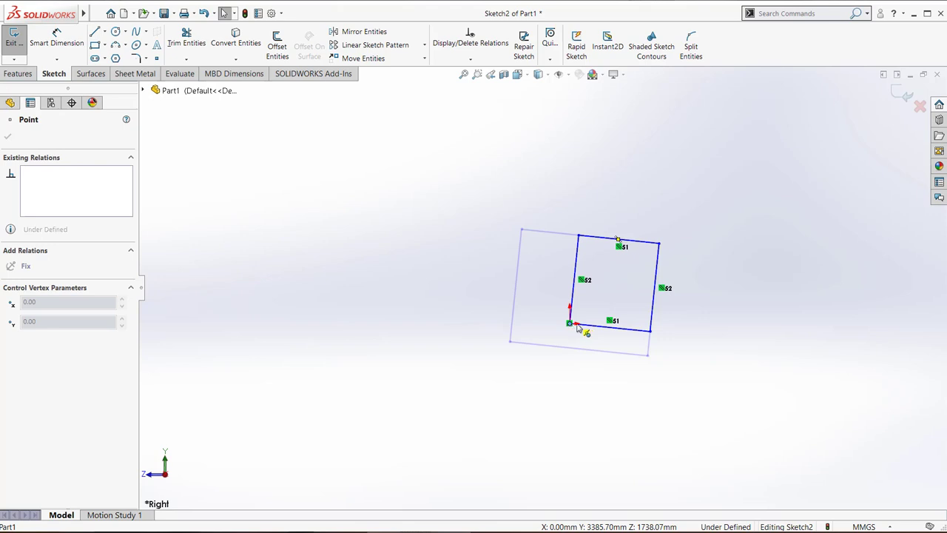
left_click_drag(577, 327, 342, 265)
key("Escape")
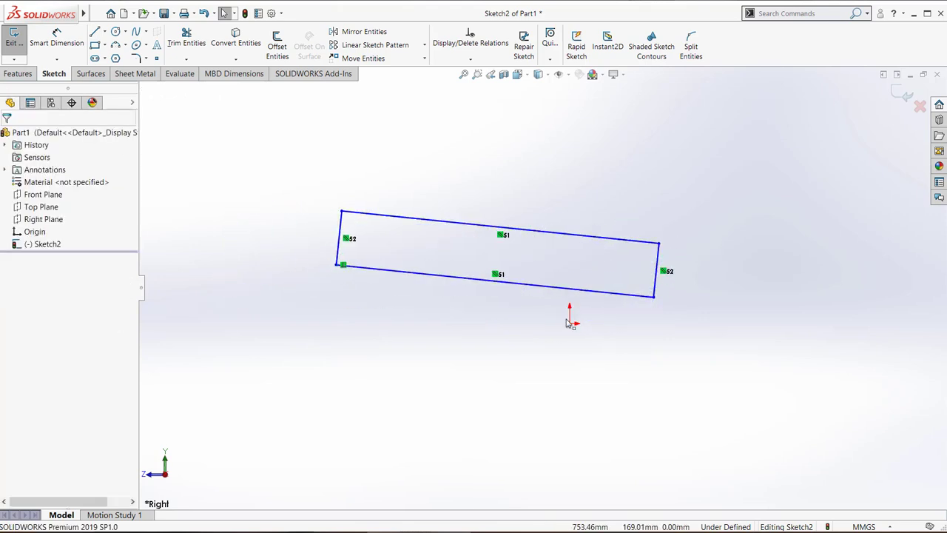
- Make the rectangle's lower-left corner coincident with the origin
left_click(337, 265)
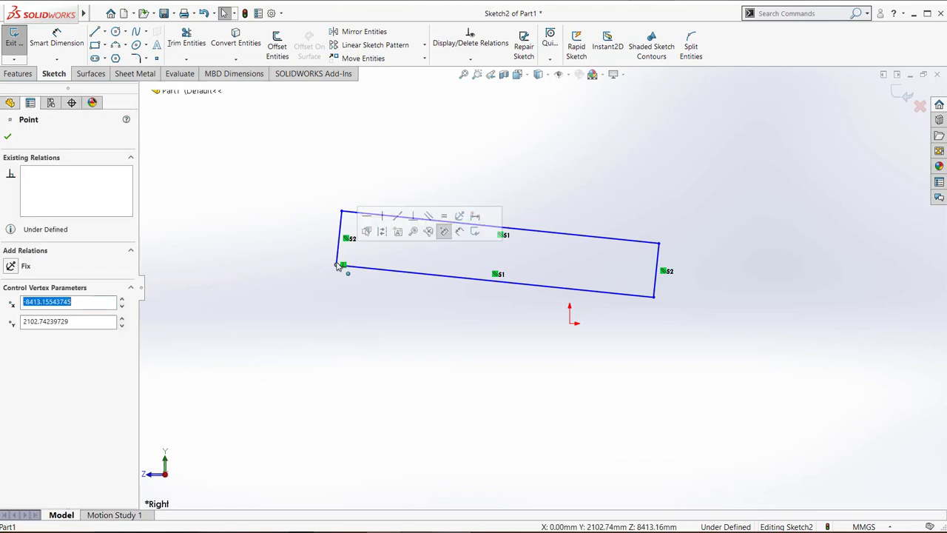
left_click(572, 325, "ctrl")
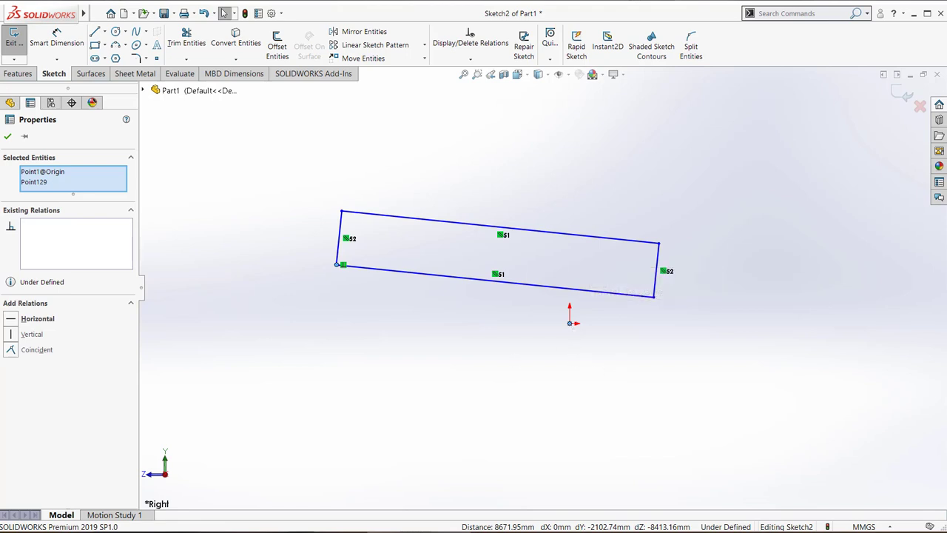
left_click(12, 352)
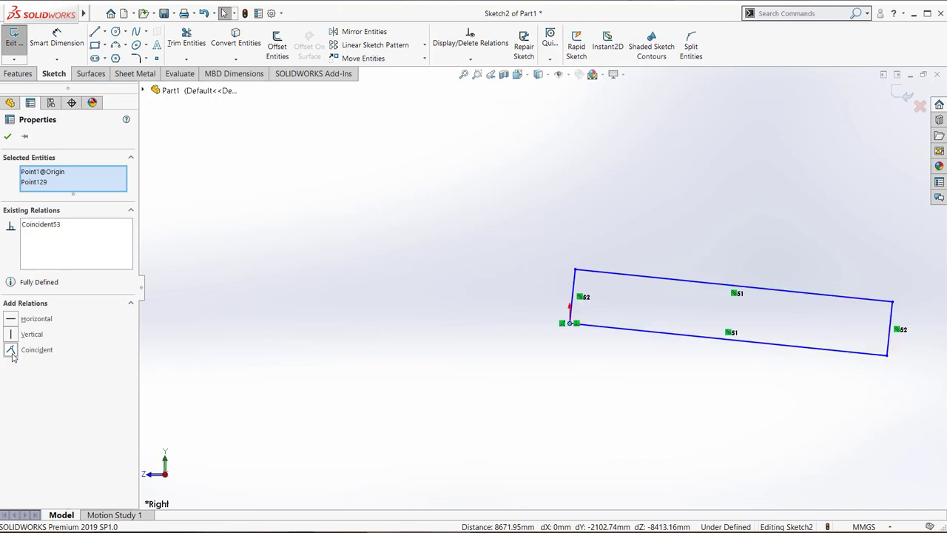
left_click(651, 366)
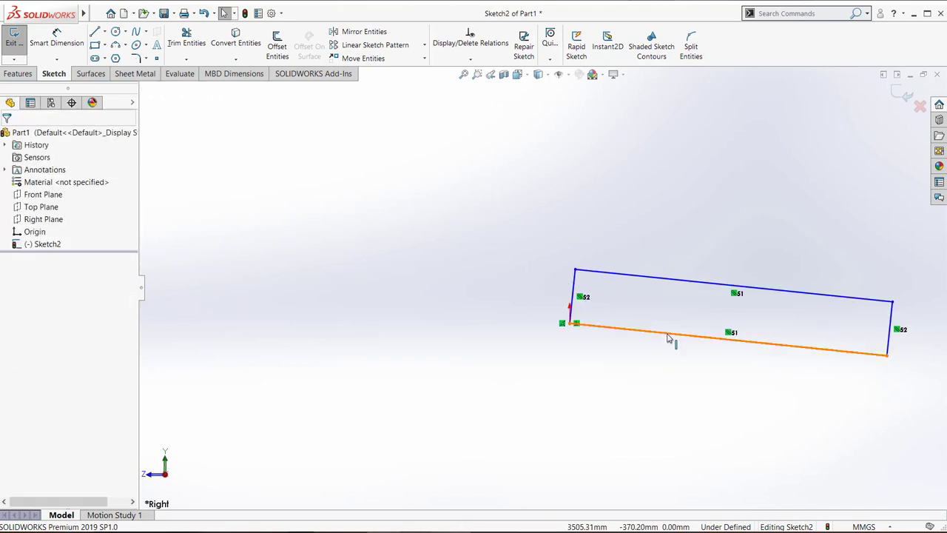
- Try a vertical relation on the rectangle's lower long side, undo it, and make that side horizontal instead
left_click(668, 338)
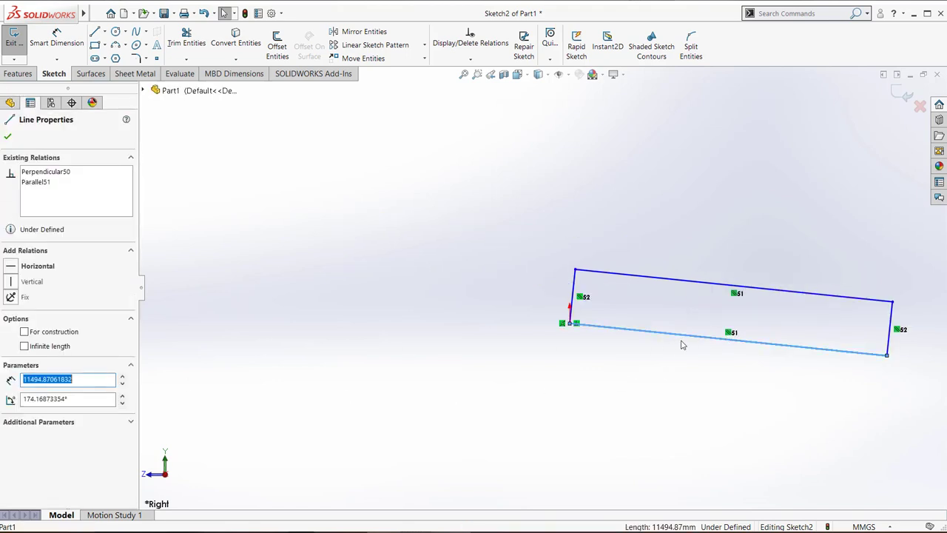
left_click(16, 282)
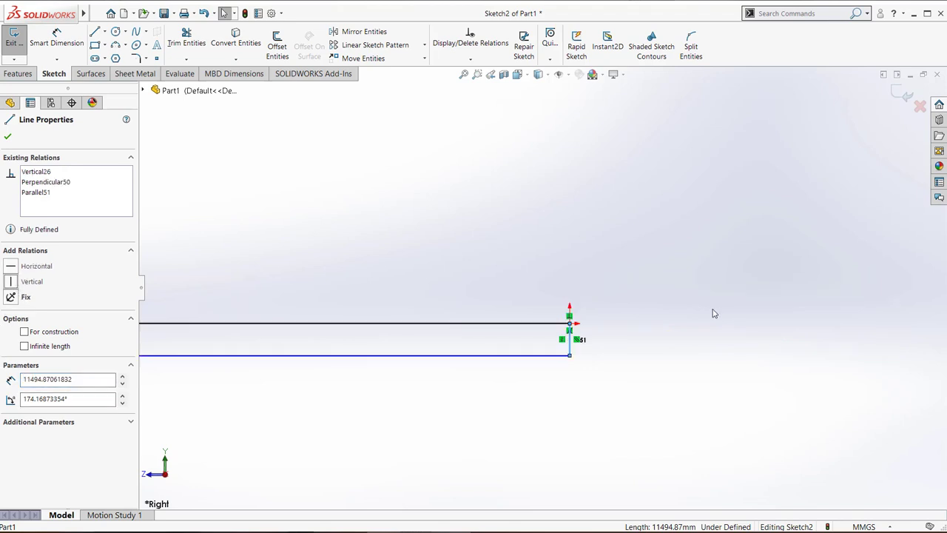
key("ctrl+z")
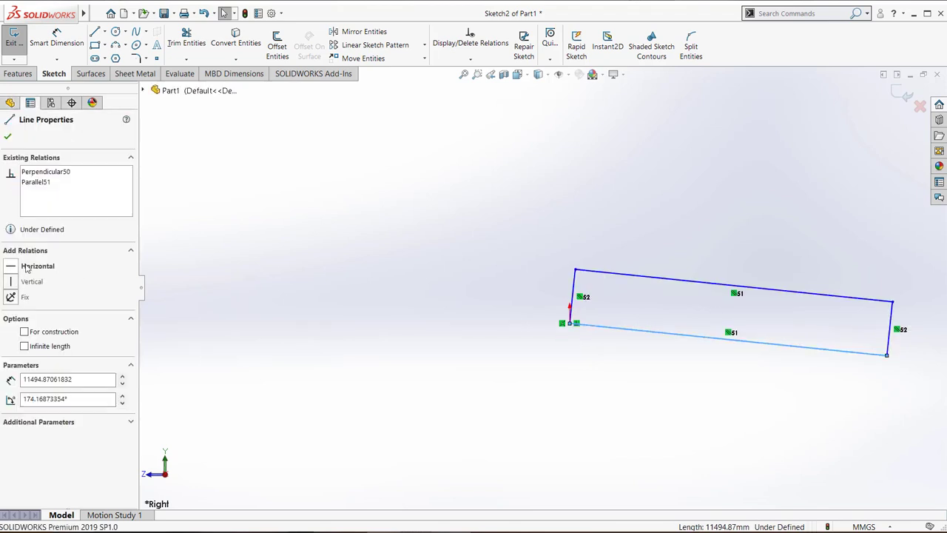
left_click(26, 266)
left_click(676, 402)
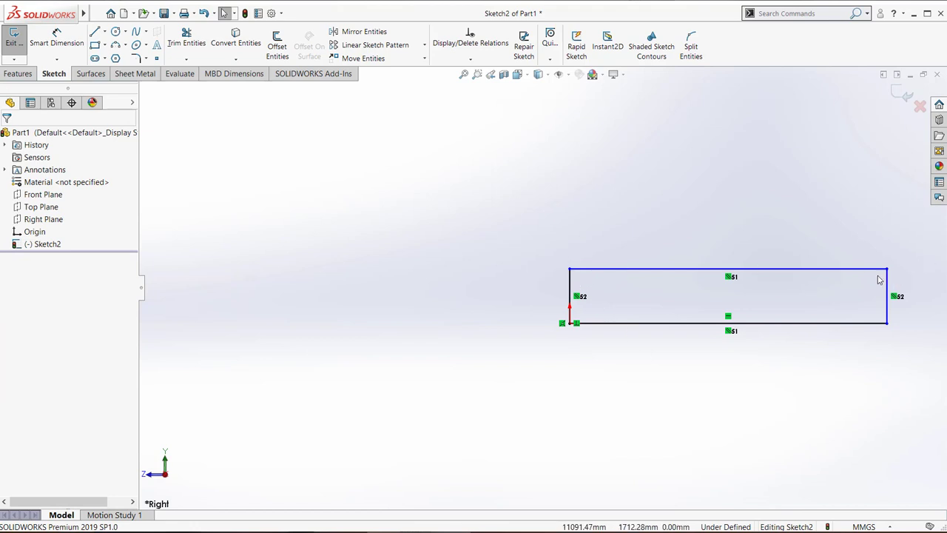
- Make the rectangle's short side at the origin vertical, and undo a horizontal relation tried on the same side
left_click(570, 291)
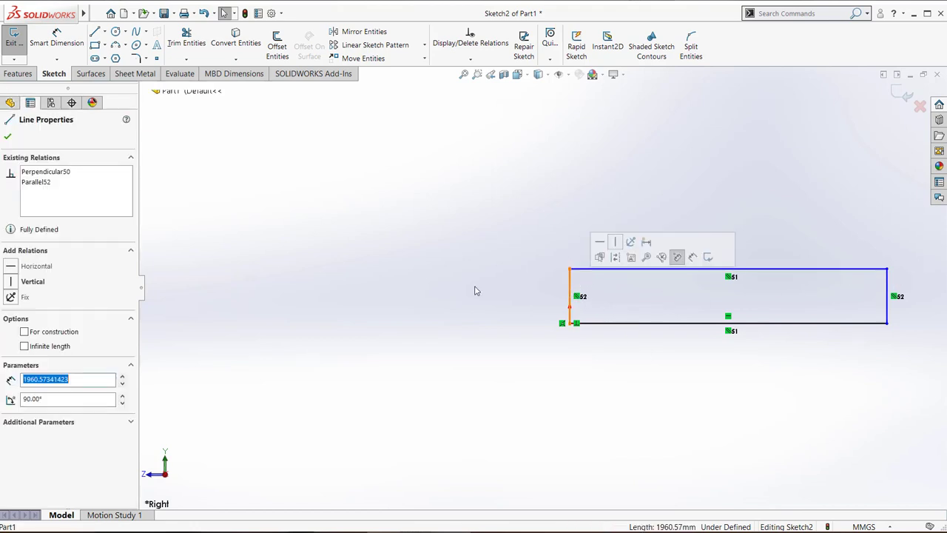
left_click(11, 281)
left_click(11, 266)
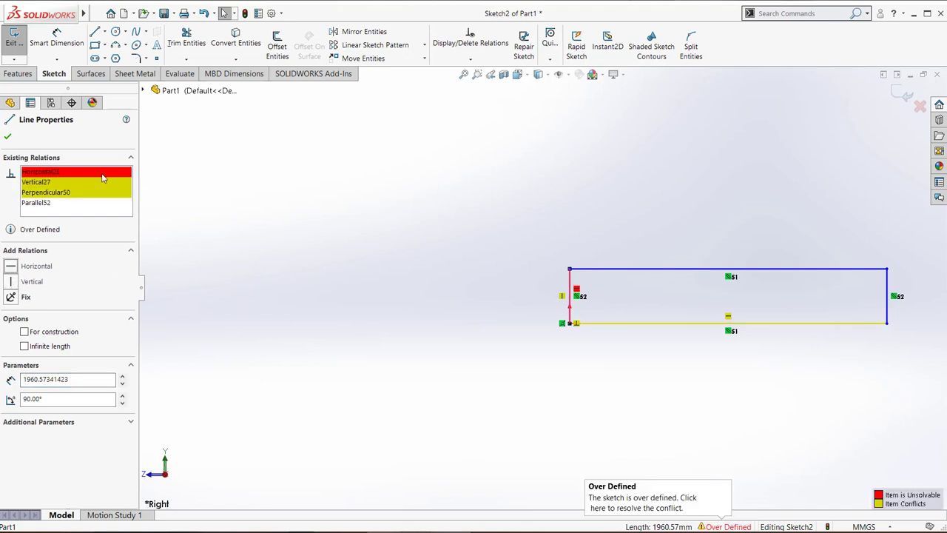
key("ctrl+z")
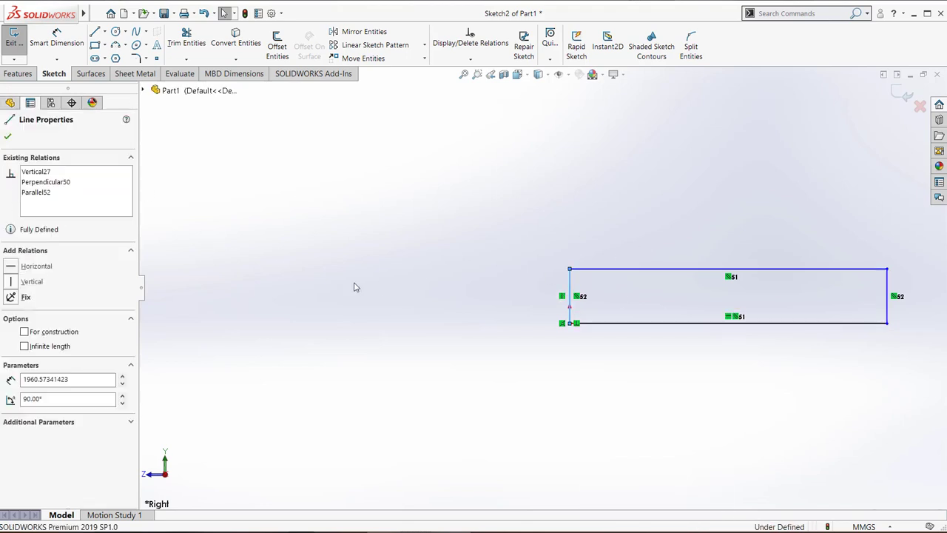
left_click(504, 381)
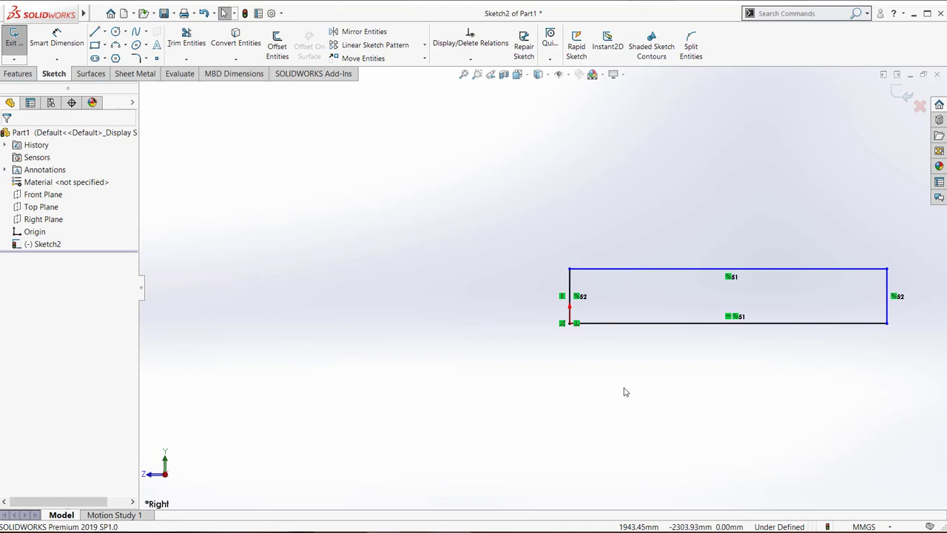
- List all relations in this sketch and review them, examining the parallel and coincident relations
left_click(471, 39)
left_click(67, 171)
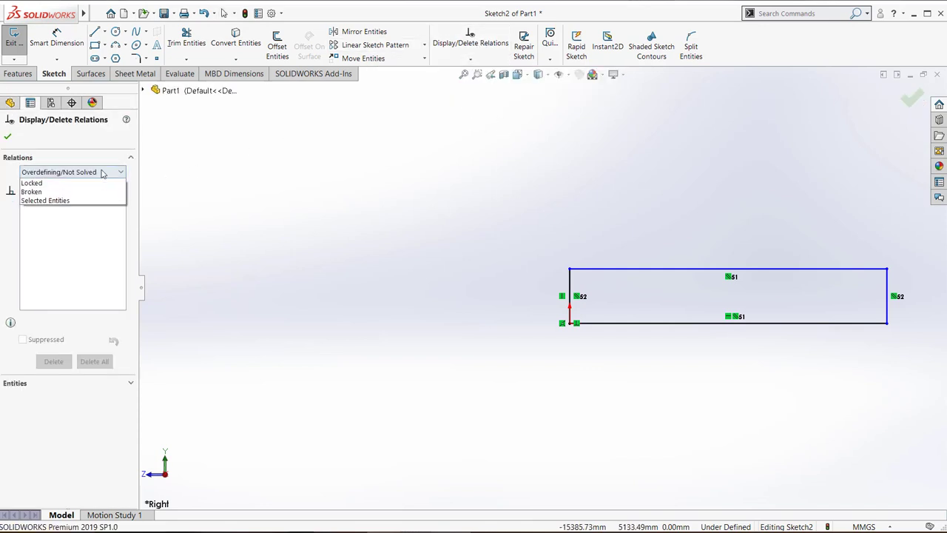
left_click(52, 182)
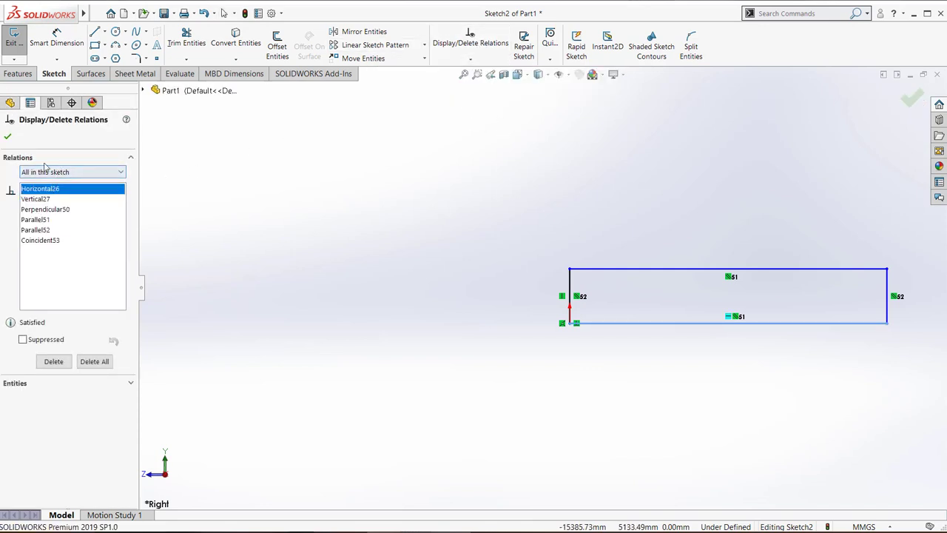
left_click(46, 172)
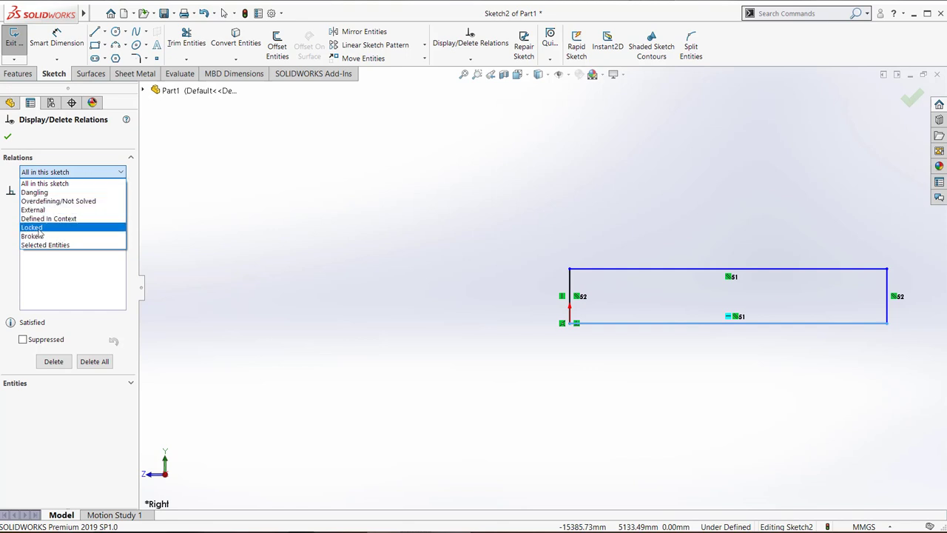
left_click(45, 184)
left_click(73, 173)
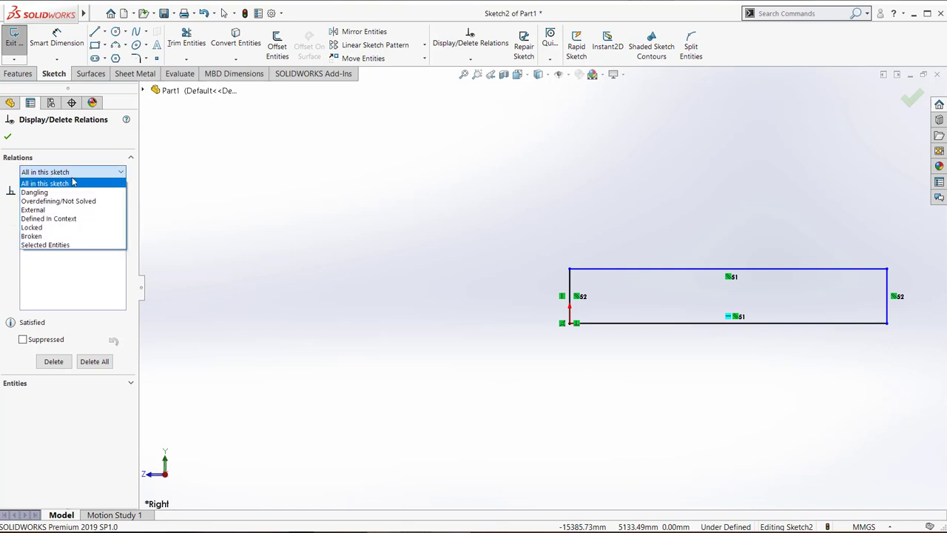
left_click(53, 176)
left_click(35, 229)
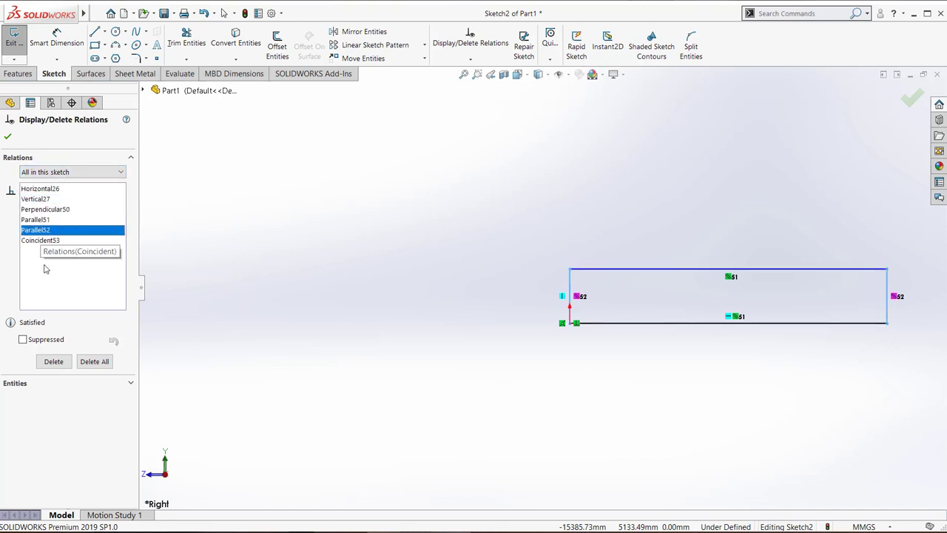
left_click(45, 281)
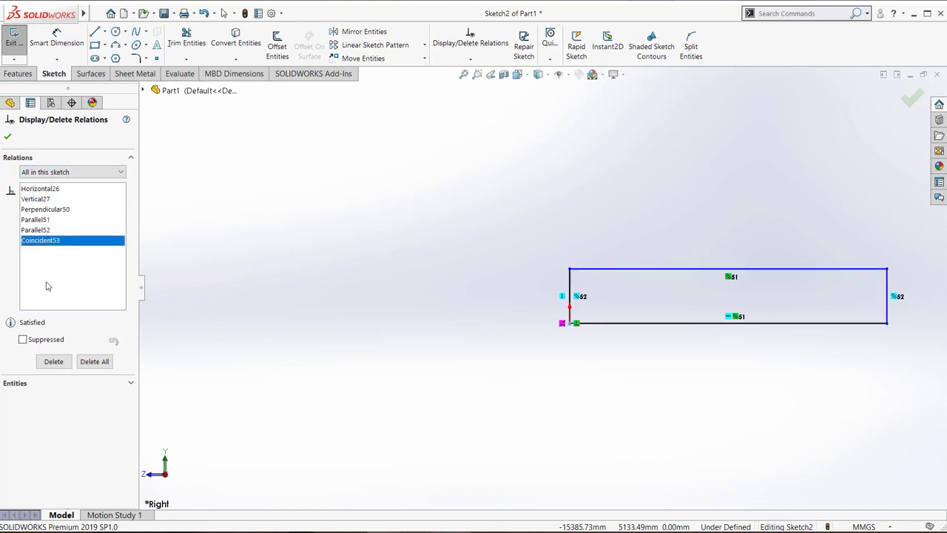
- Delete all of the sketch's relations and erase the rectangle's four lines
left_click(96, 361)
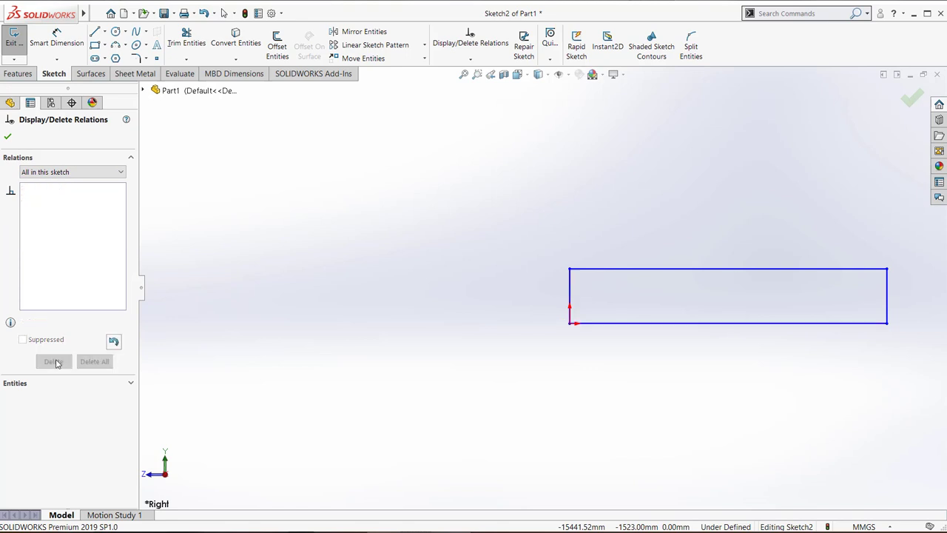
left_click(7, 140)
left_click_drag(910, 250, 392, 380)
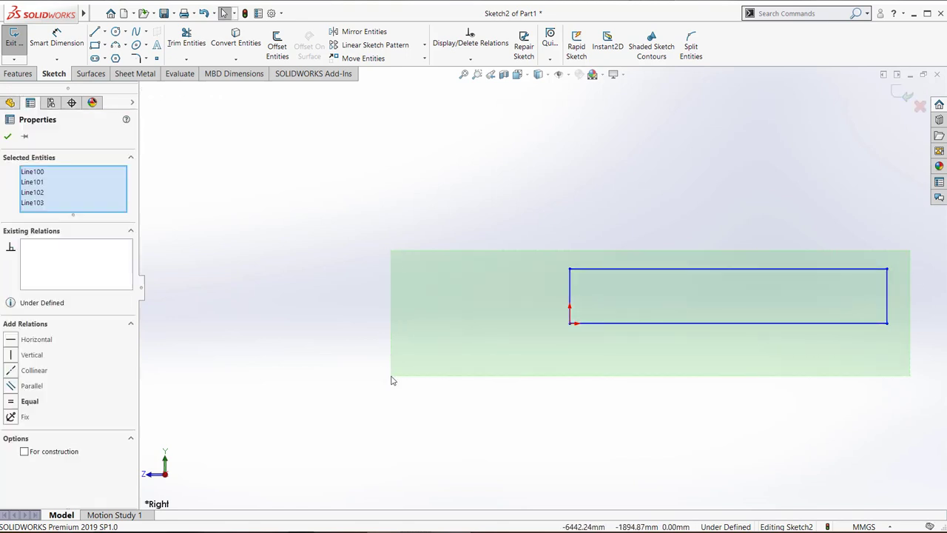
key("Delete")
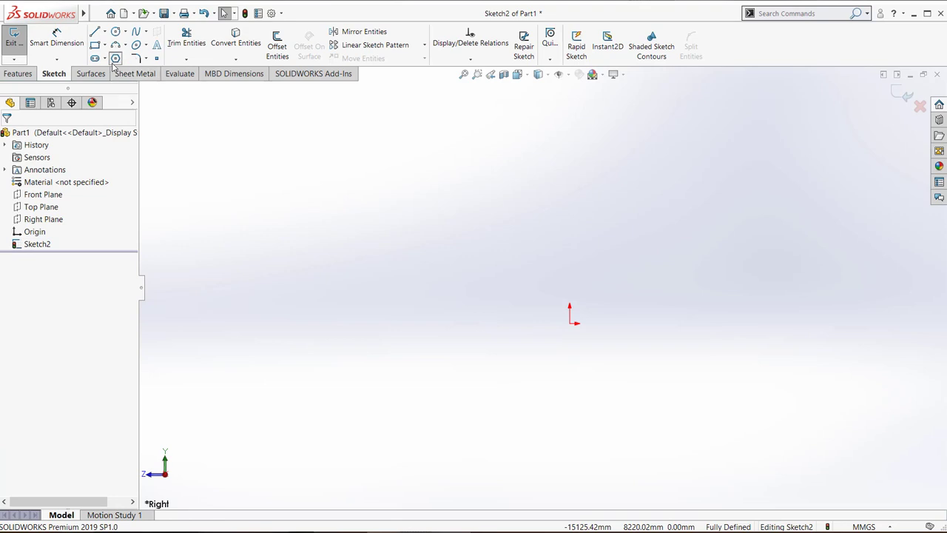
- Draw a 12-sided polygon centred on the origin, using an inscribed circle with a diameter of about 9717 mm
left_click(115, 59)
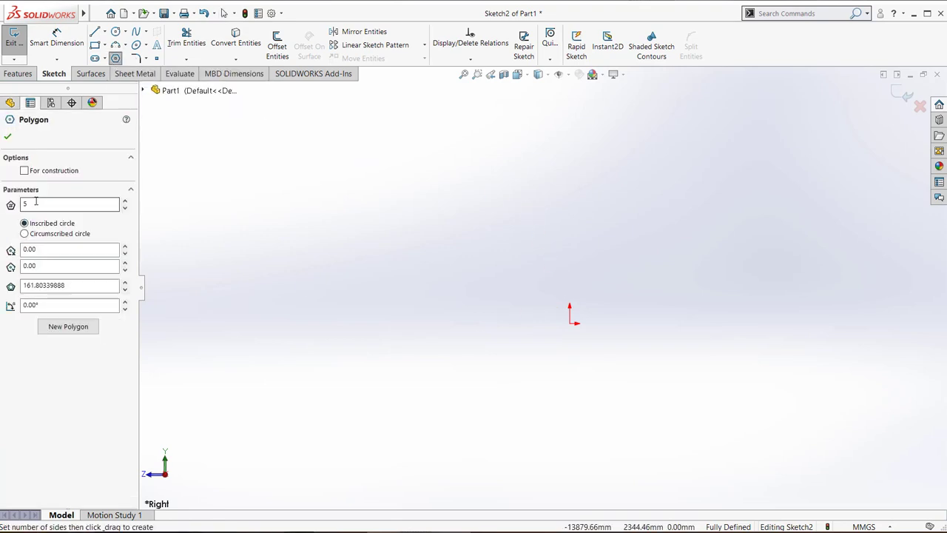
type("12")
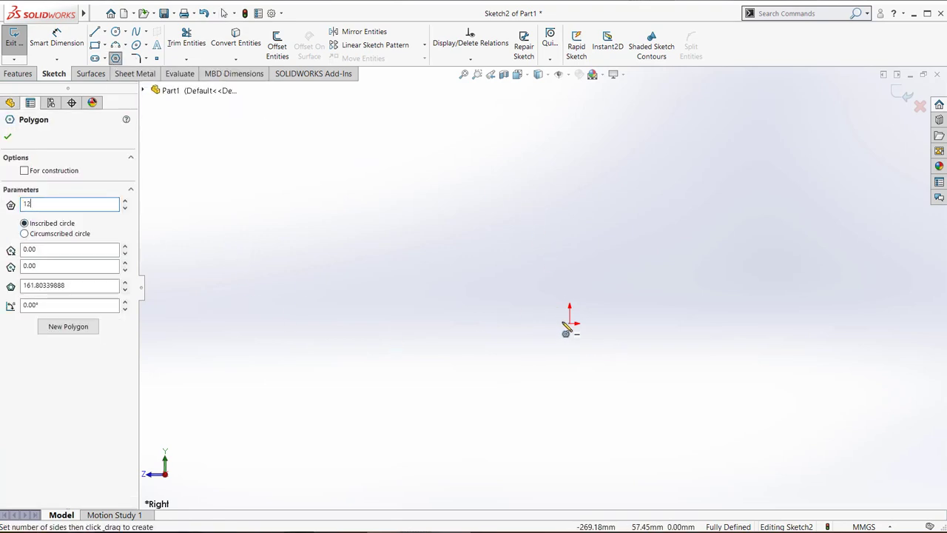
mouse_move(571, 324)
left_mouse_down()
mouse_move(681, 247)
mouse_move(679, 238)
left_mouse_up()
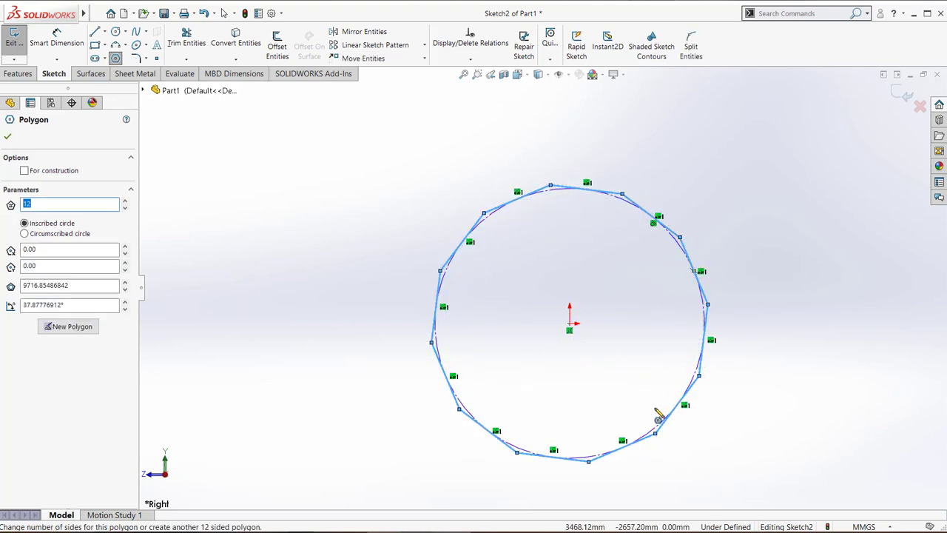
- List all relations in the polygon sketch and examine the tangent, coincident and patterned relations
left_click(470, 42)
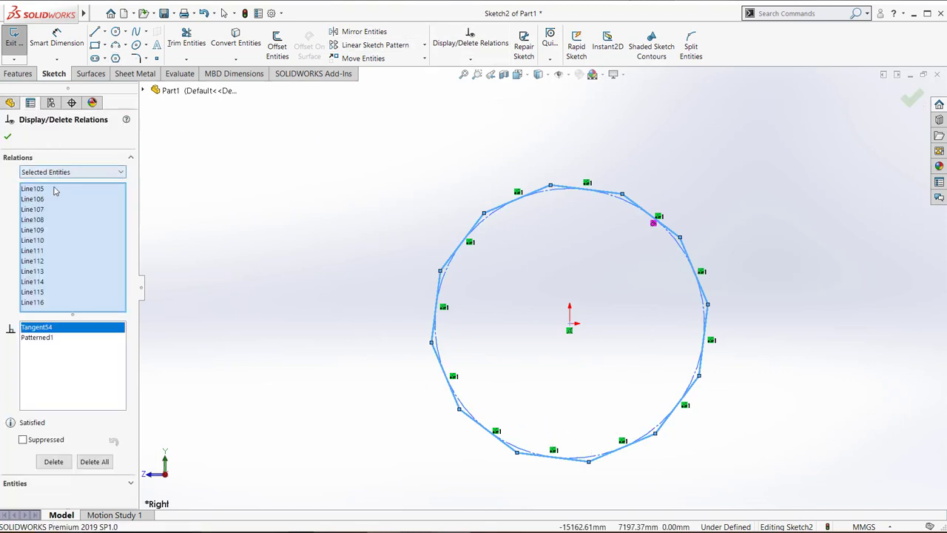
key("Escape")
left_click(469, 42)
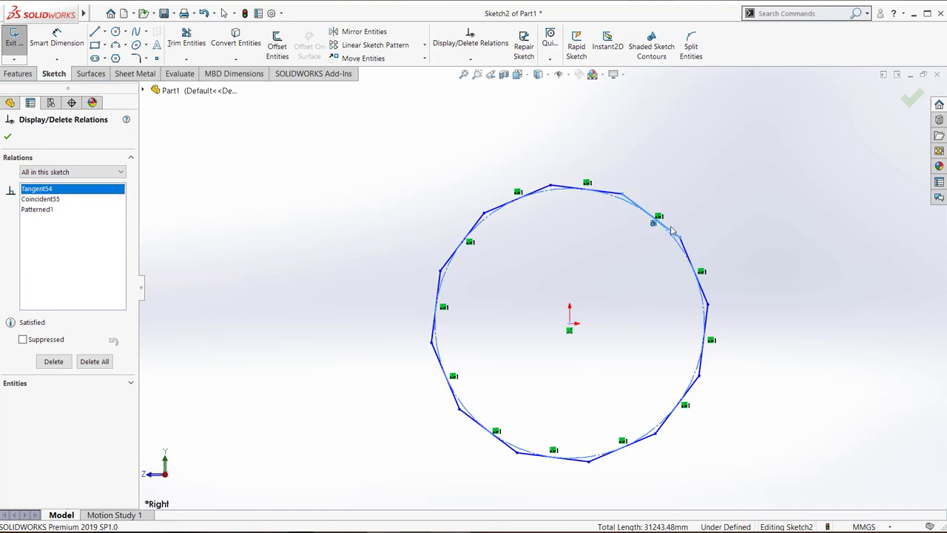
left_click(65, 199)
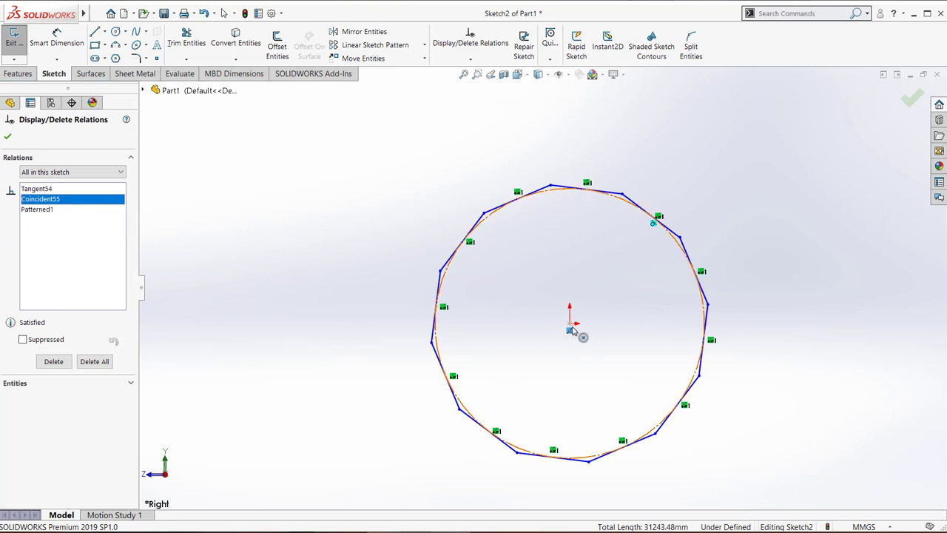
left_click(74, 210)
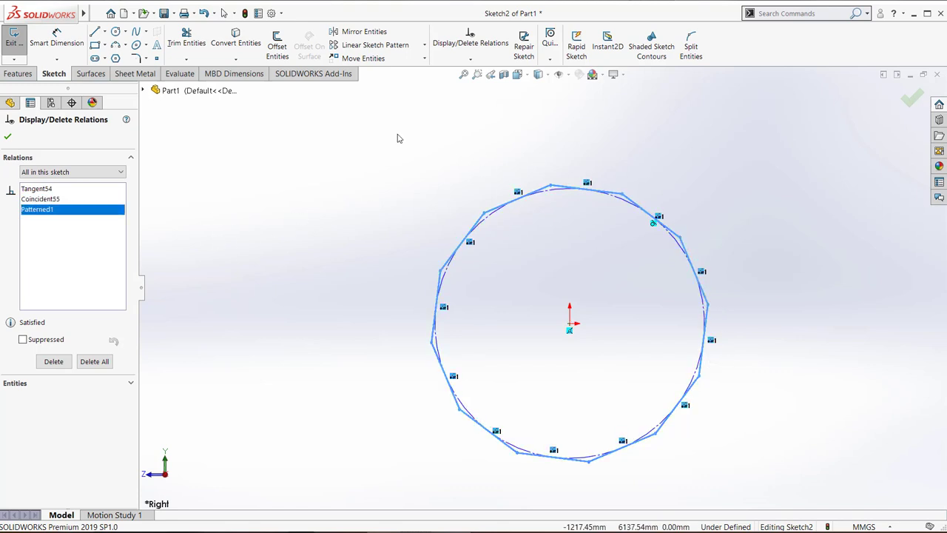
left_click(7, 136)
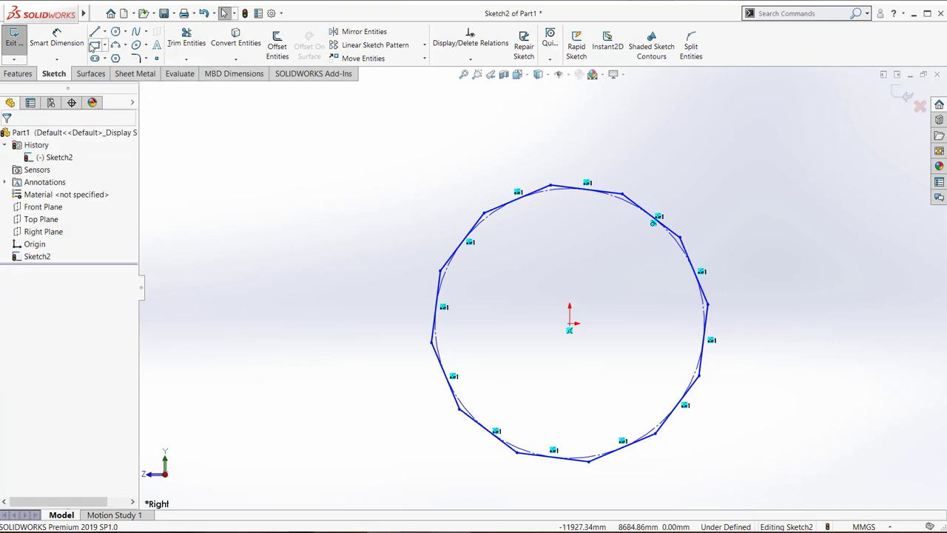
- Replace the polygon with a slightly tilted 3 point corner rectangle starting at the origin, with a long side of about 8502 mm
mouse_move(874, 145)
left_mouse_down()
mouse_move(307, 516)
mouse_move(318, 488)
left_mouse_up()
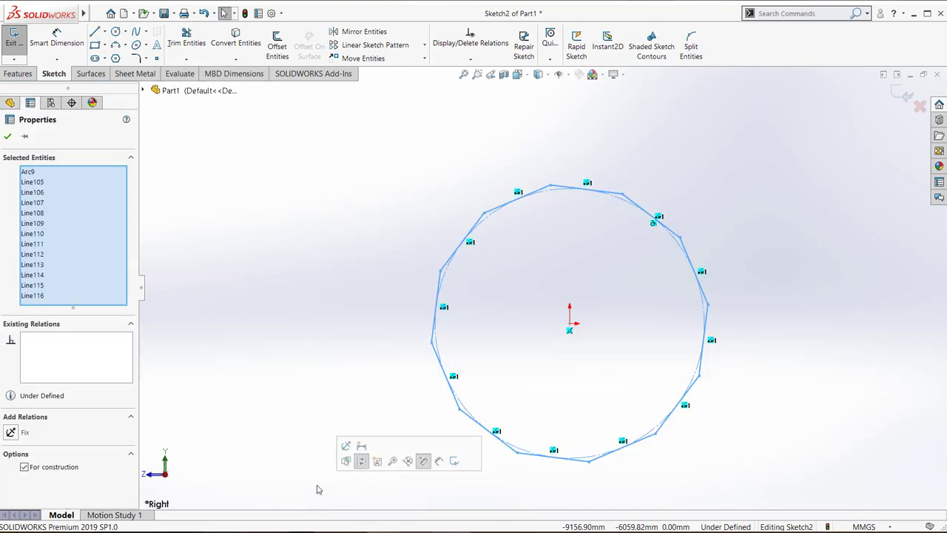
key("Delete")
left_click(94, 45)
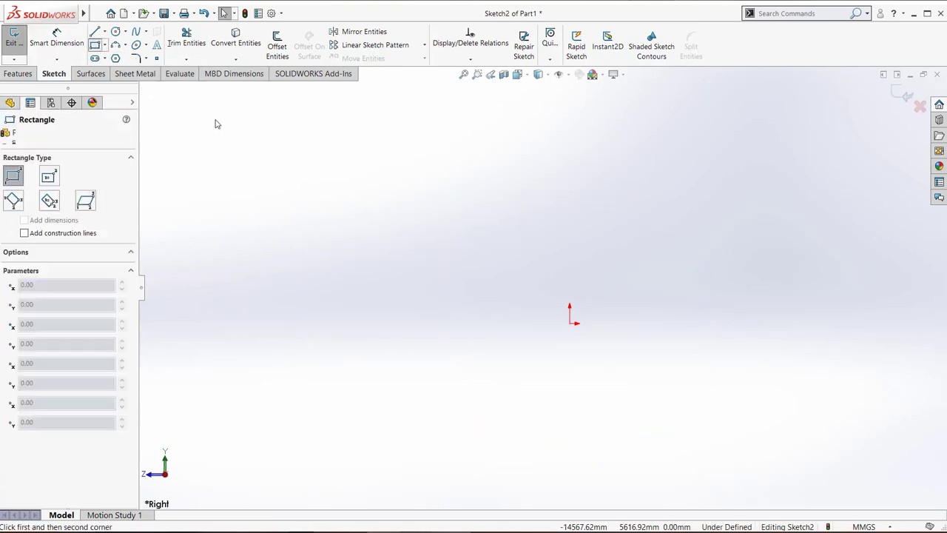
left_click(15, 202)
left_click(569, 324)
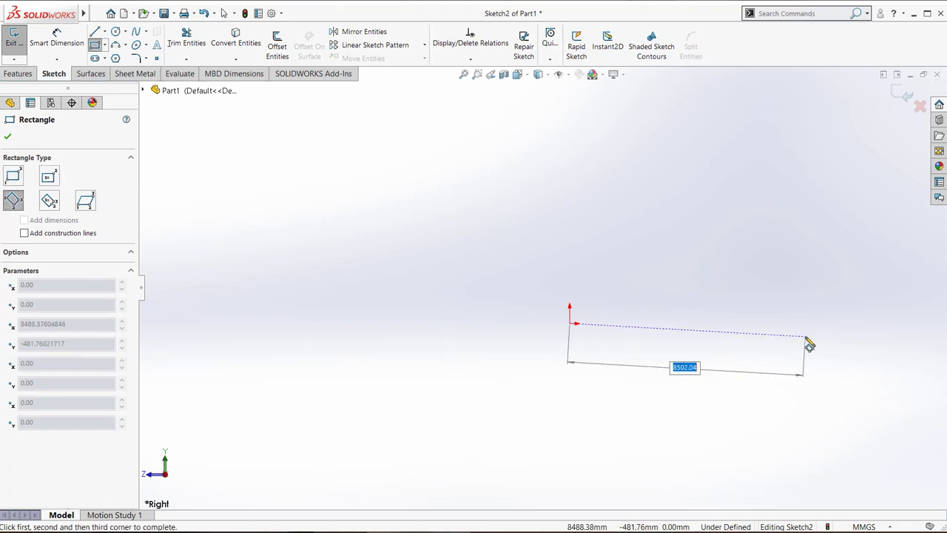
left_click(805, 339)
left_click(797, 283)
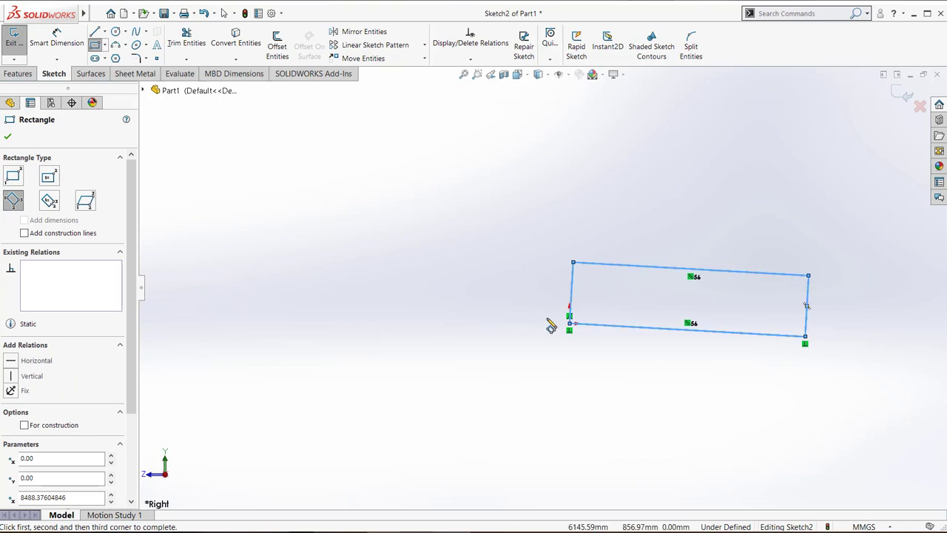
key("Escape")
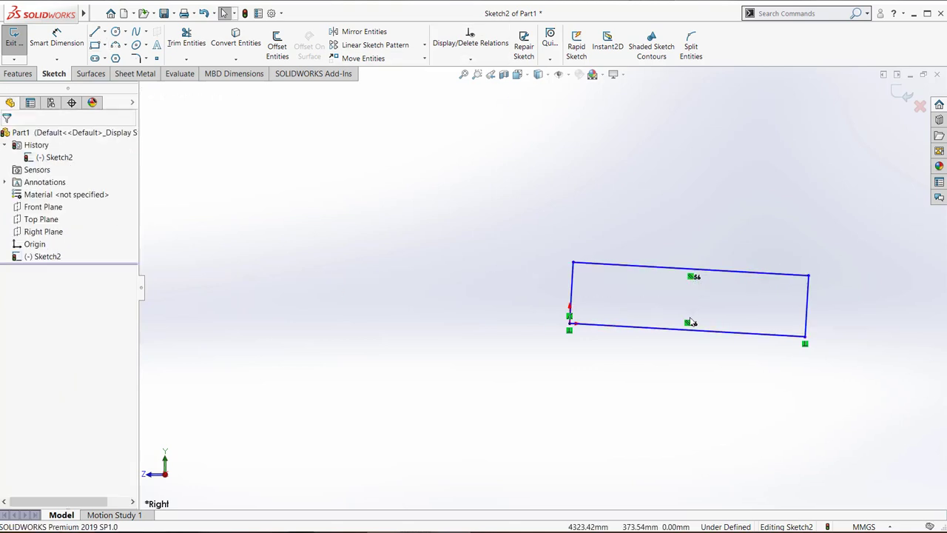
- Delete the perpendicular relation between the rectangle's lower long side and the short side farthest from the origin
left_click_drag(703, 238, 685, 323)
mouse_move(827, 308)
left_mouse_down()
mouse_move(789, 338)
mouse_move(769, 383)
left_mouse_up()
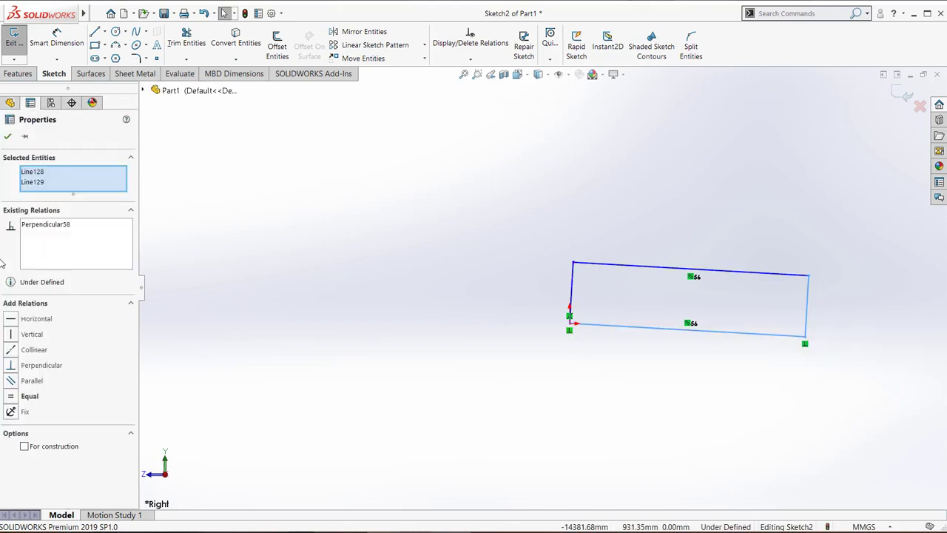
right_click(42, 239)
left_click(63, 245)
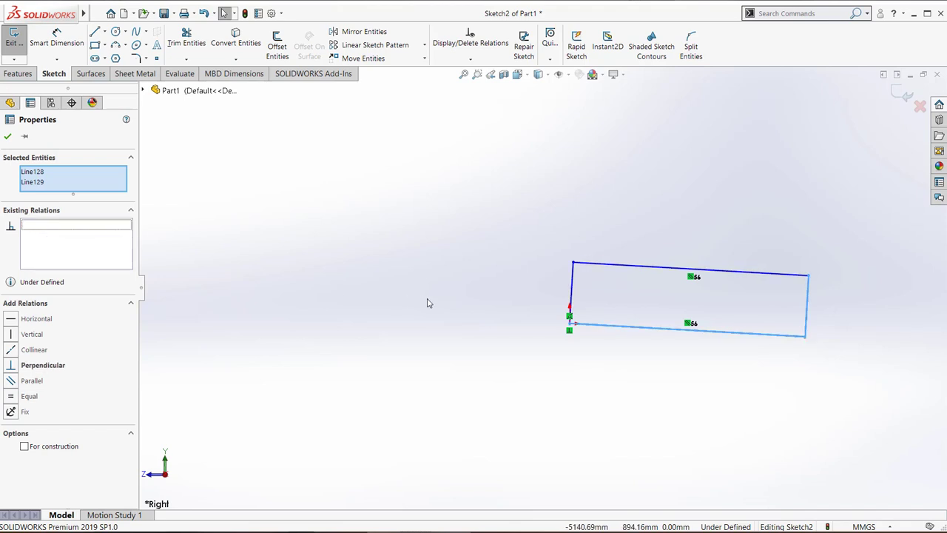
left_click(429, 300)
- Make the rectangle's lower long side horizontal
left_click(628, 328)
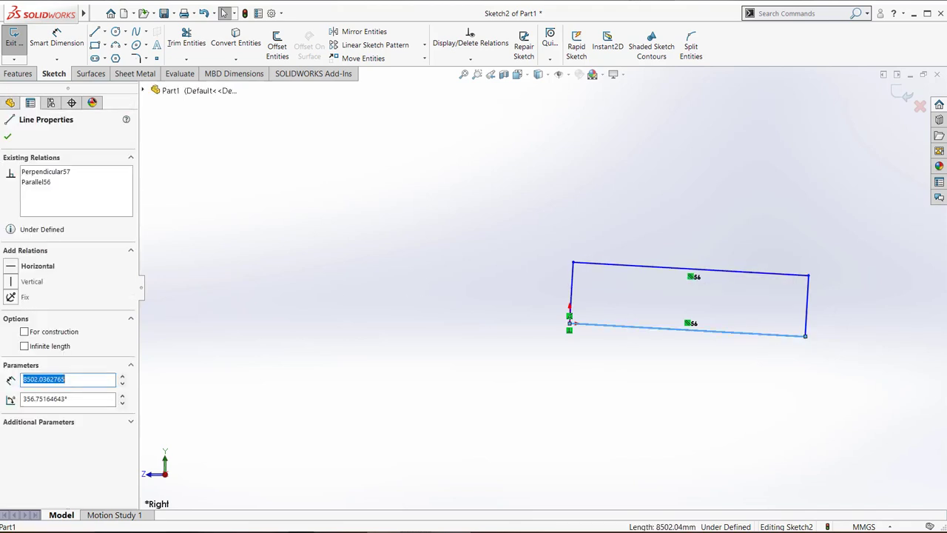
left_click(34, 271)
left_click(711, 363)
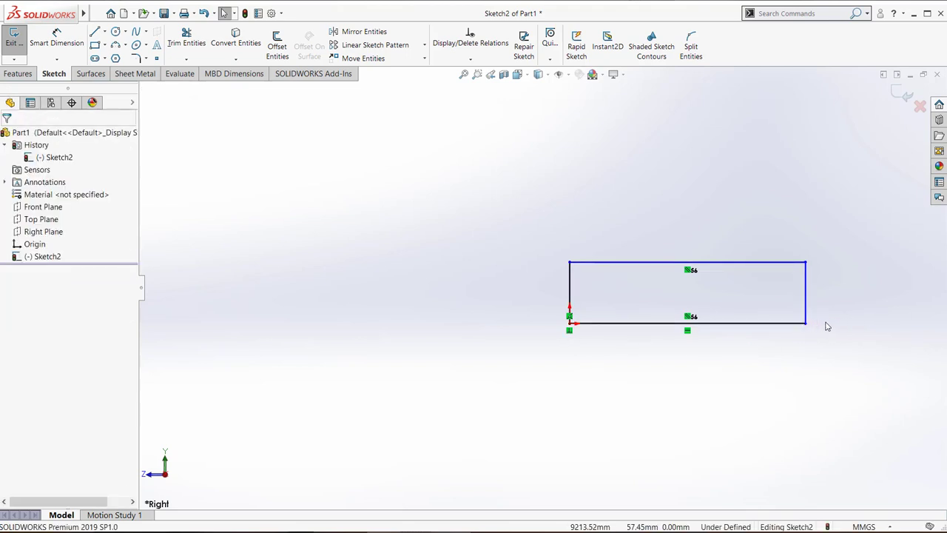
- Make the rectangle's upper long side perpendicular to the short side farthest from the origin
left_click_drag(833, 240, 782, 288)
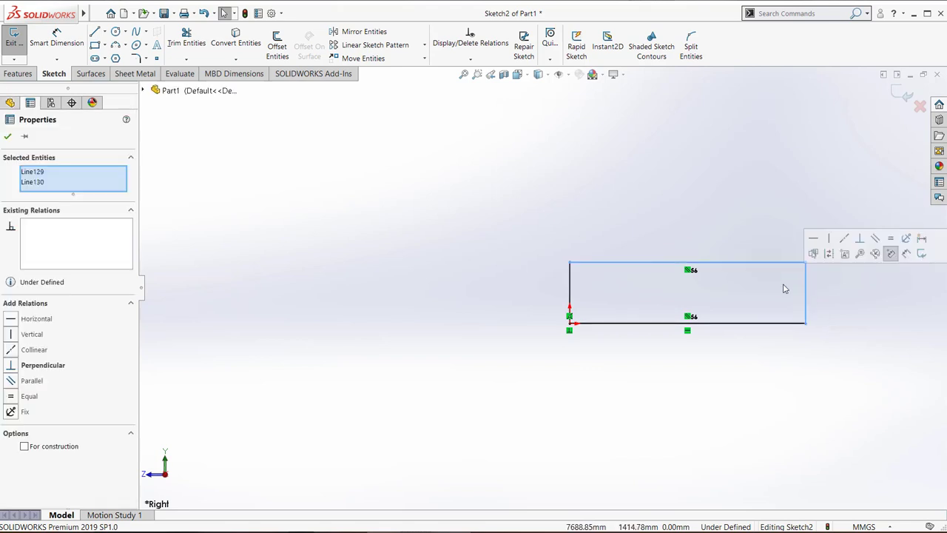
left_click(861, 239)
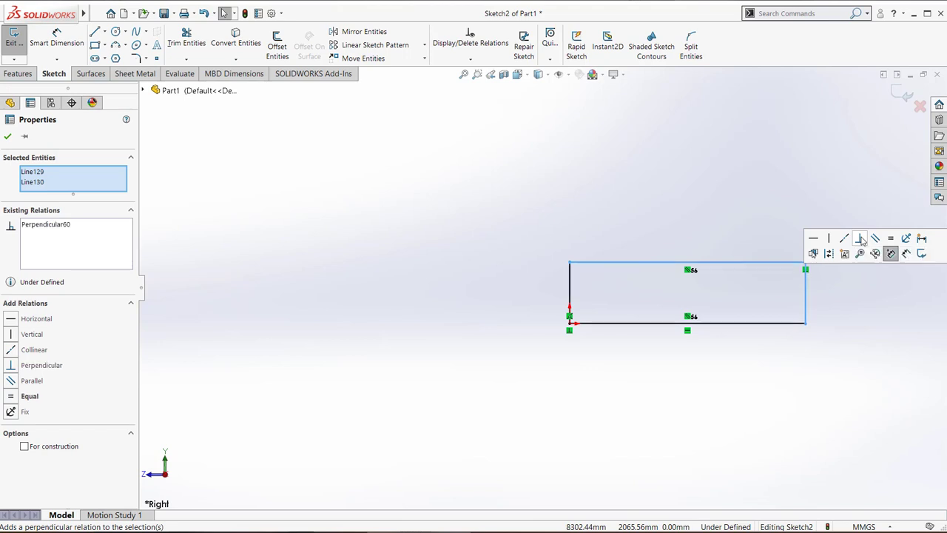
left_click(843, 389)
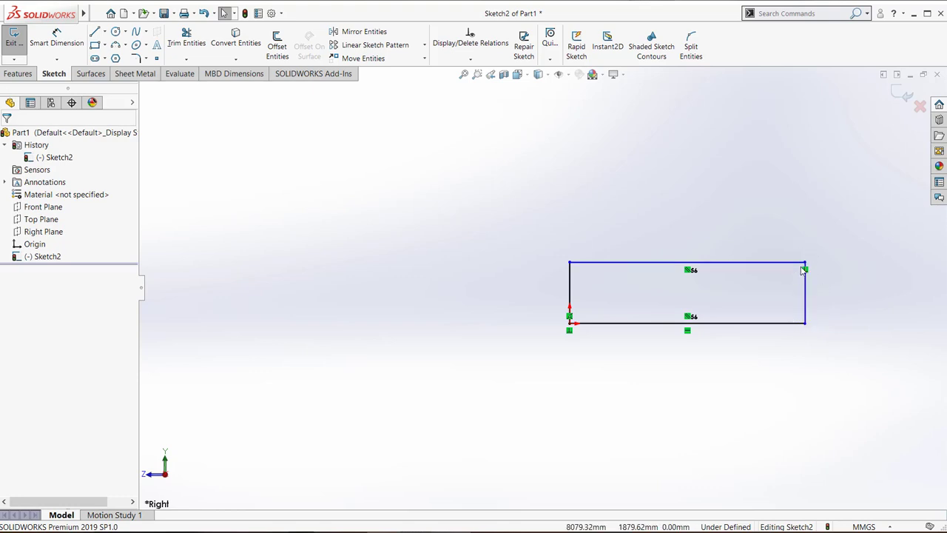
- Resize the rectangle from its free corners to about 9362 mm long and 3181 mm high
left_click_drag(805, 322, 765, 323)
mouse_move(766, 269)
left_mouse_down()
mouse_move(645, 218)
mouse_move(786, 414)
mouse_move(455, 240)
mouse_move(765, 224)
mouse_move(819, 271)
mouse_move(829, 235)
left_mouse_up()
left_click(576, 278)
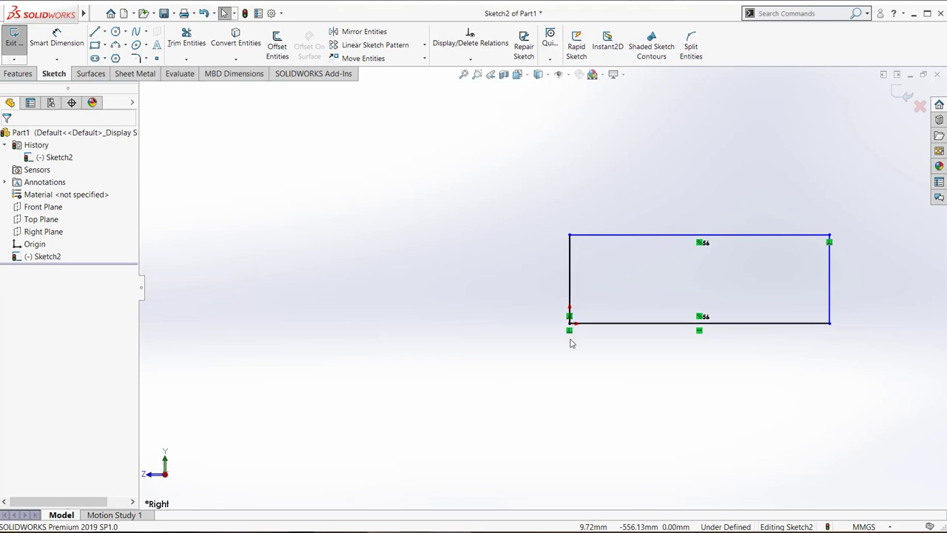
- Examine the existing relations of the two sides meeting at the origin, and list all relations in the sketch
left_click(569, 296)
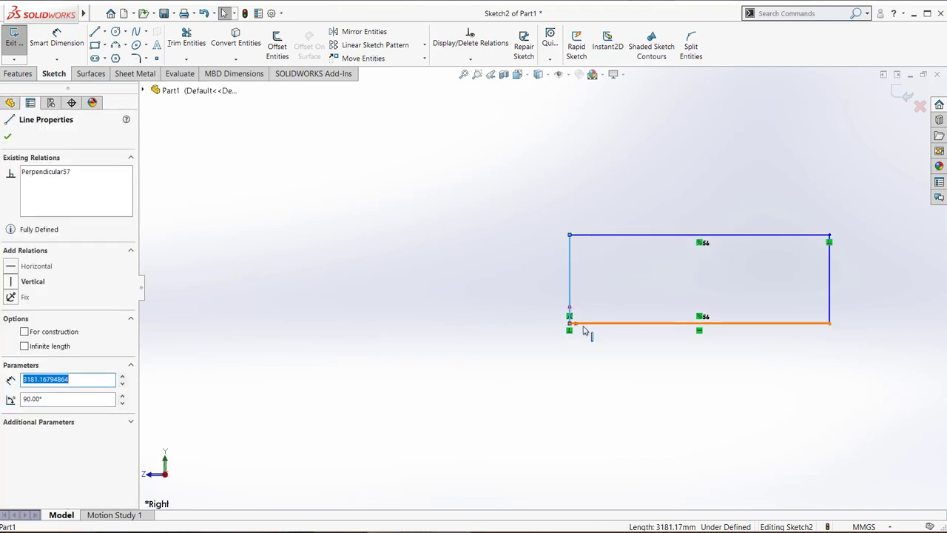
left_click(588, 324)
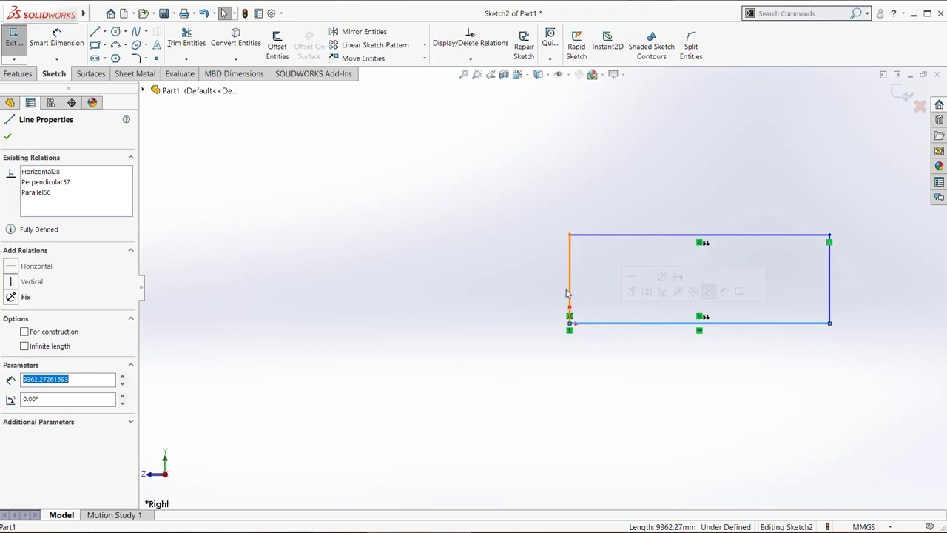
mouse_move(569, 294)
left_mouse_down()
mouse_move(691, 278)
mouse_move(695, 301)
left_mouse_up()
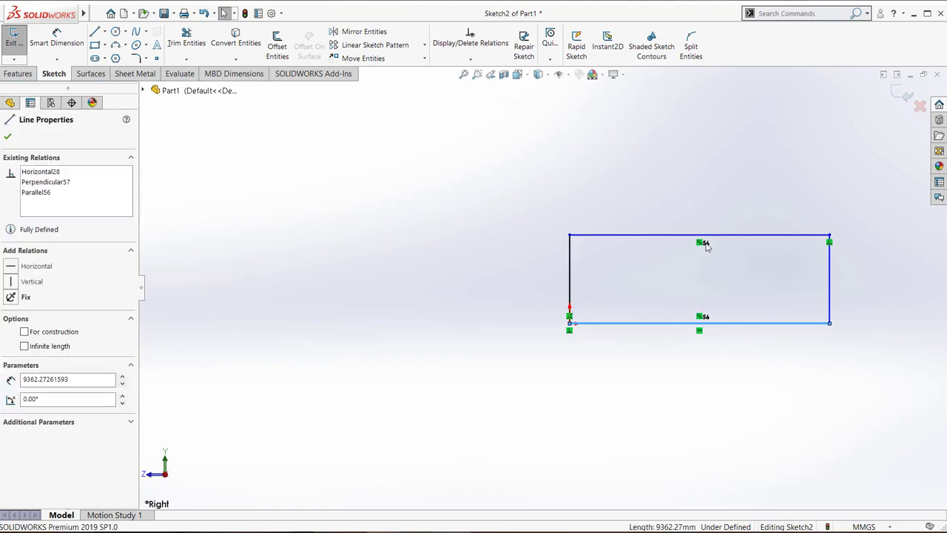
left_click(677, 368)
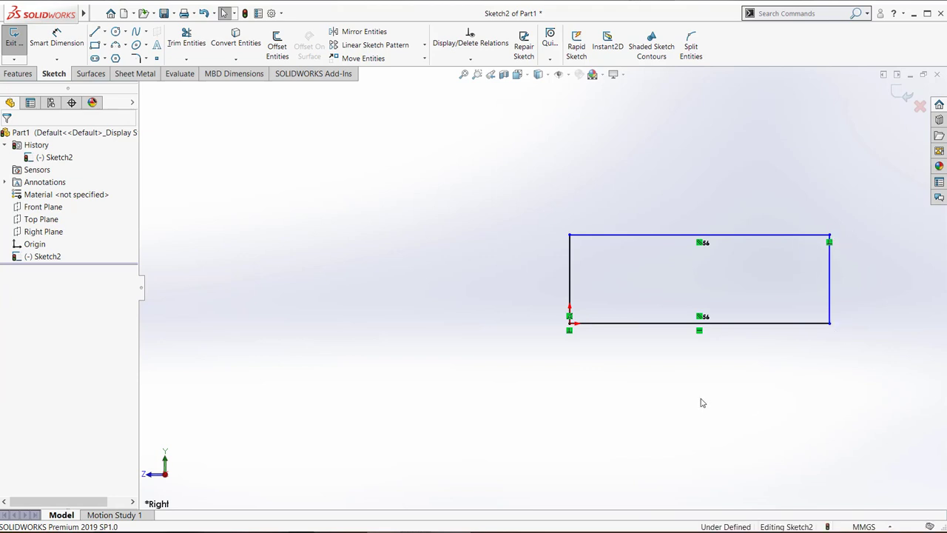
left_click(454, 39)
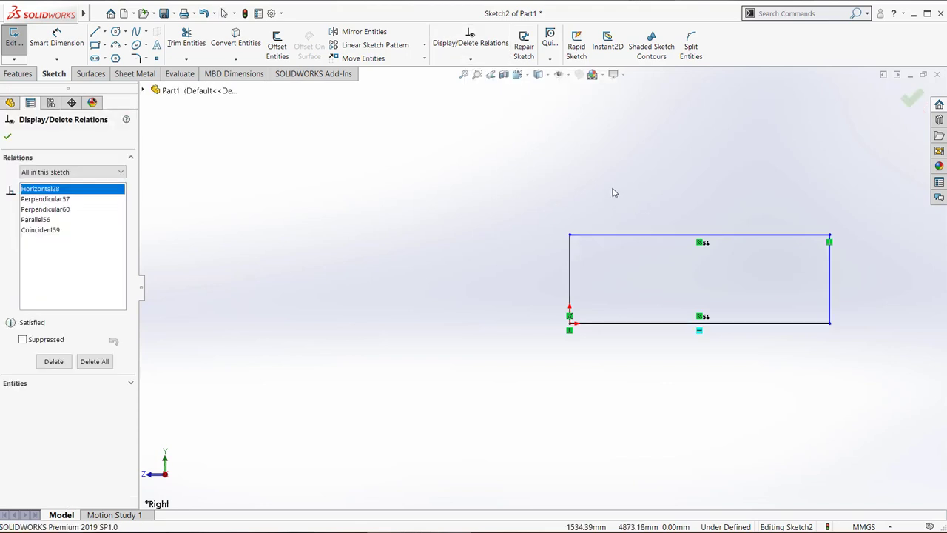